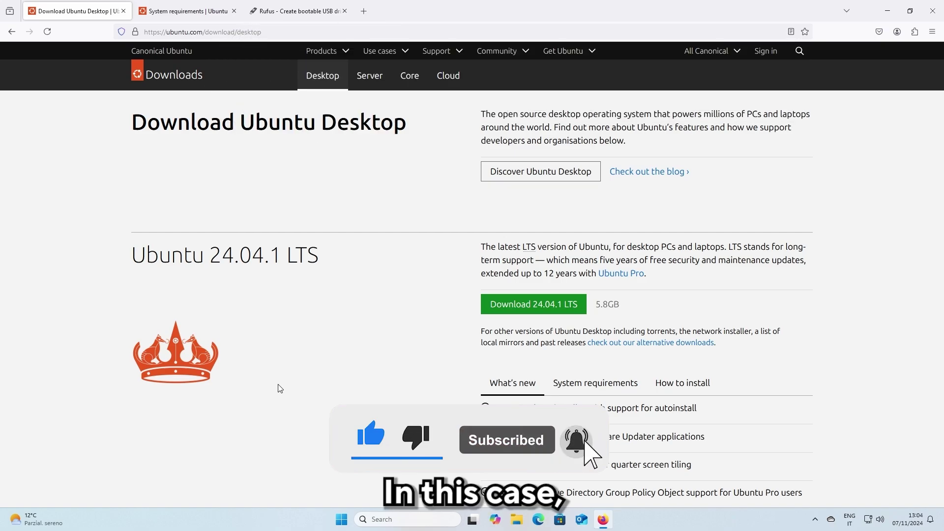
Step: Download ubuntu-24.10-desktop-amd64.iso (5.3 GB) from the Ubuntu 24.10 section on ubuntu.com
{"action": "scroll", "coordinate": [316, 383], "scroll_direction": "down", "scroll_amount": 3}
{"action": "scroll", "coordinate": [316, 384], "scroll_direction": "down", "scroll_amount": 3}
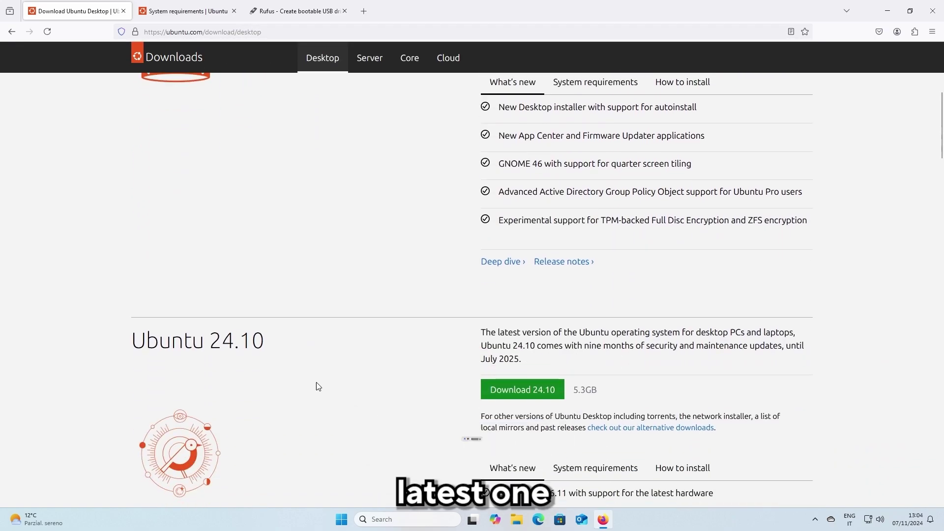
{"action": "scroll", "coordinate": [305, 382], "scroll_direction": "down", "scroll_amount": 2}
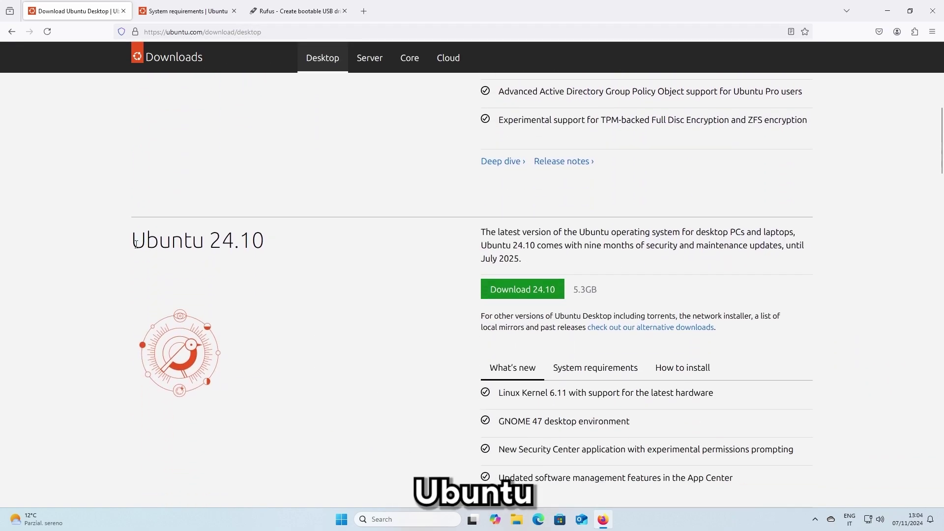
{"action": "left_click_drag", "start_coordinate": [131, 243], "coordinate": [216, 244]}
{"action": "left_click", "coordinate": [328, 313]}
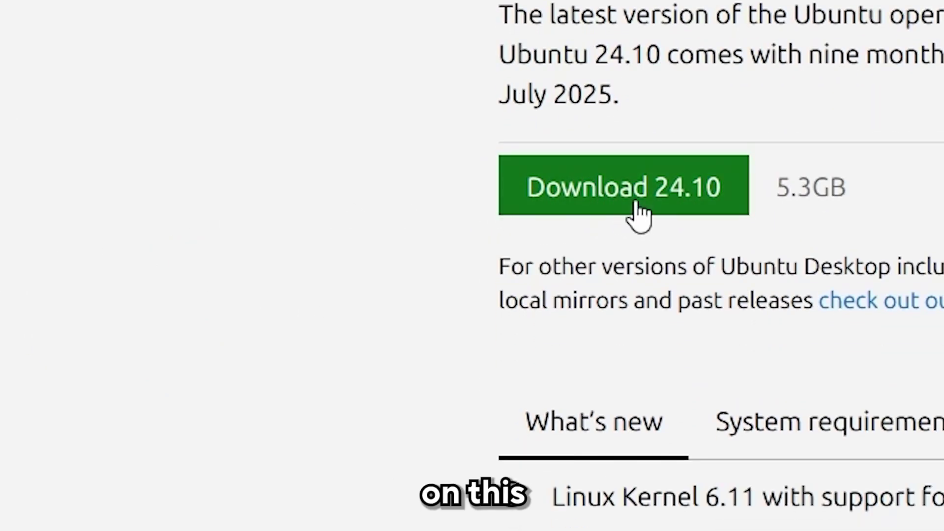
{"action": "left_click", "coordinate": [627, 204]}
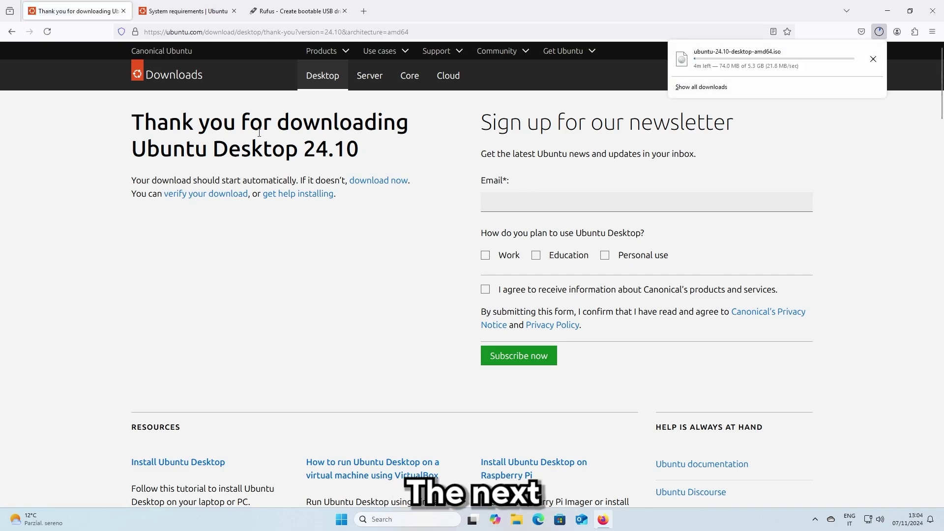
Step: Download the portable rufus-4.6p.exe (1.5 MB) from rufus.ie
{"action": "left_click", "coordinate": [274, 10]}
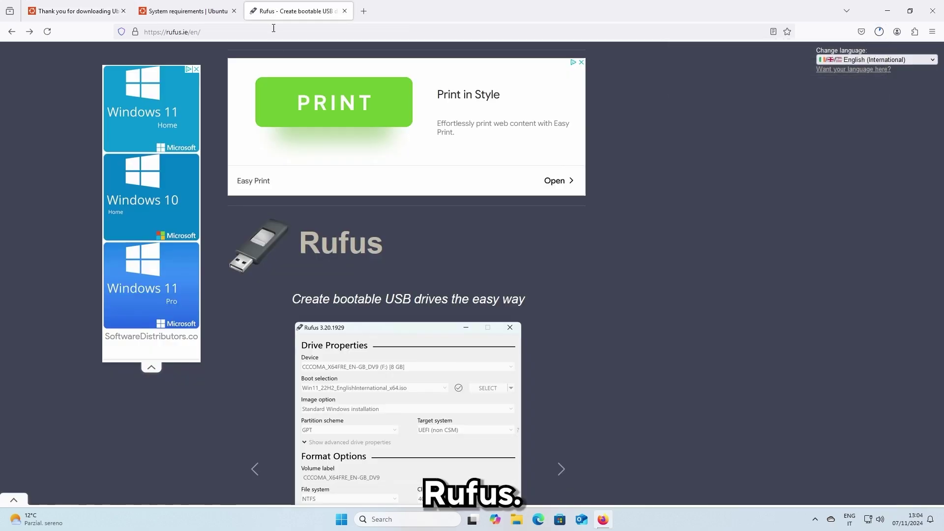
{"action": "scroll", "coordinate": [629, 330], "scroll_direction": "down", "scroll_amount": 2}
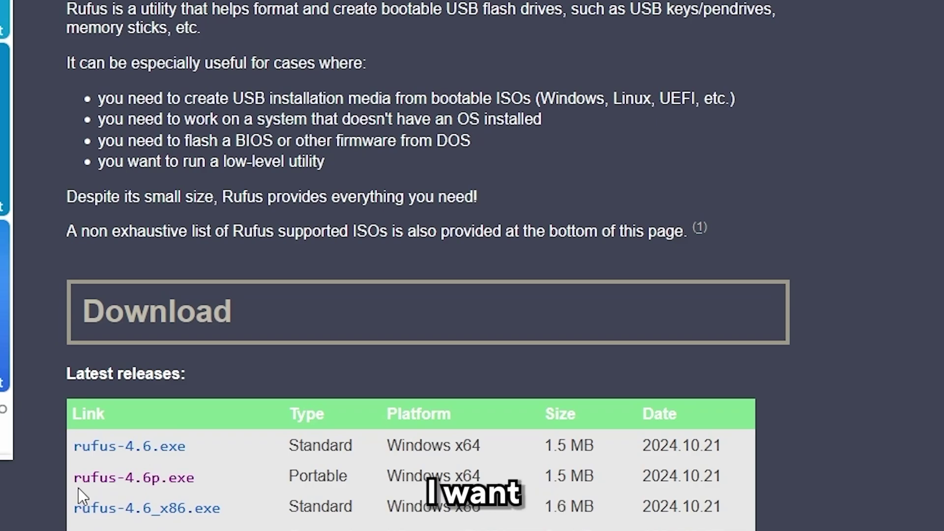
{"action": "scroll", "coordinate": [68, 443], "scroll_direction": "down", "scroll_amount": 3}
{"action": "left_click", "coordinate": [161, 288]}
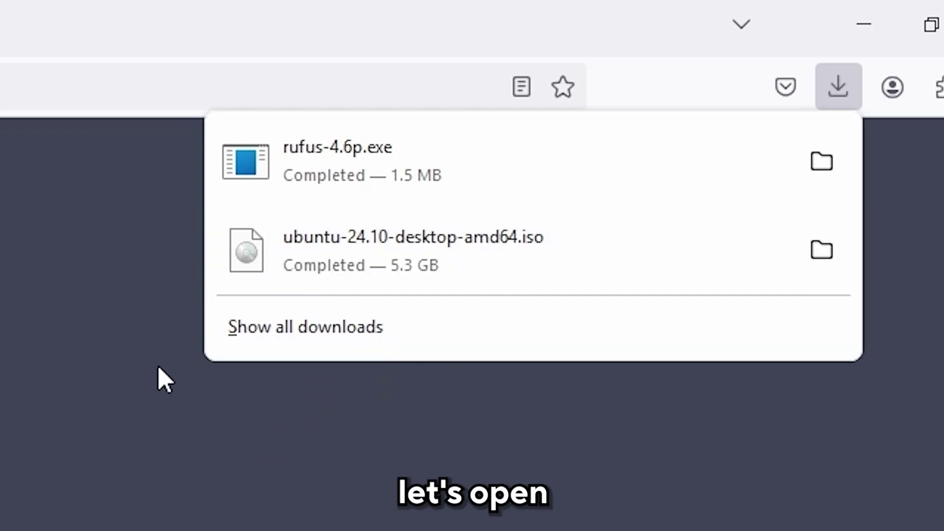
Step: Launch Rufus and keep the 7.9GB USB drive NO_LABEL (E:) as the target device
{"action": "left_click", "coordinate": [331, 198]}
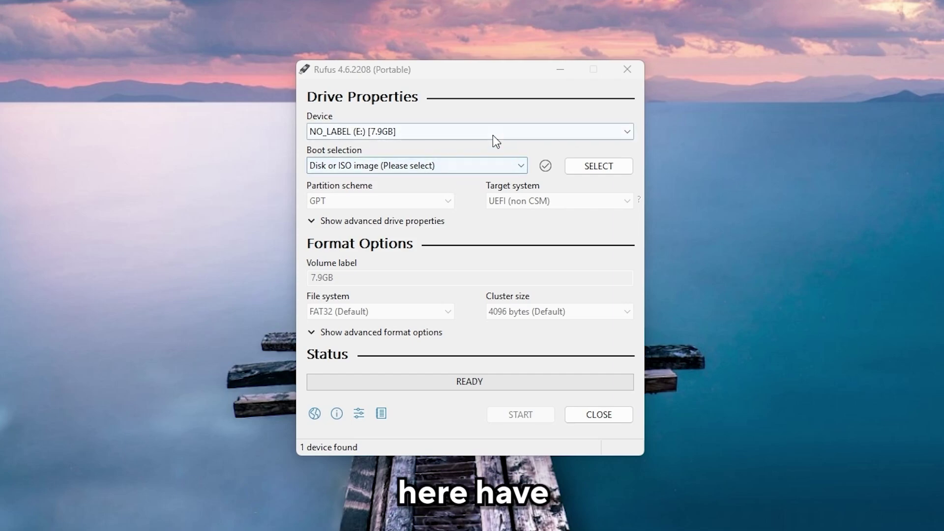
{"action": "left_click", "coordinate": [339, 131]}
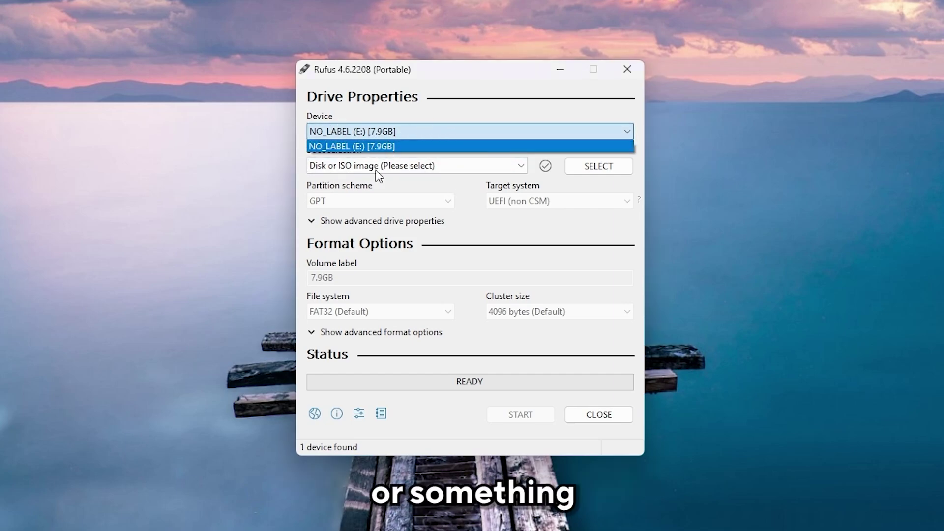
{"action": "left_click", "coordinate": [391, 136]}
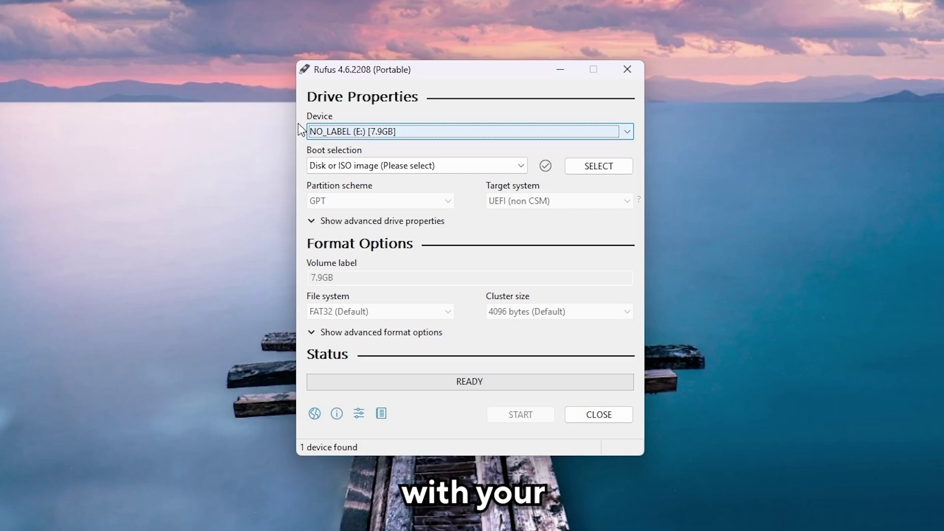
{"action": "left_click", "coordinate": [393, 132]}
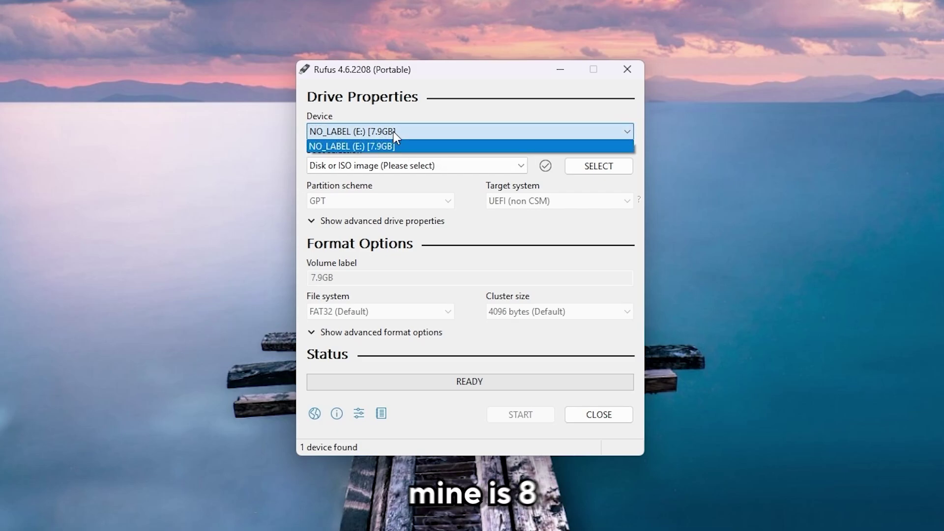
{"action": "left_click", "coordinate": [423, 132]}
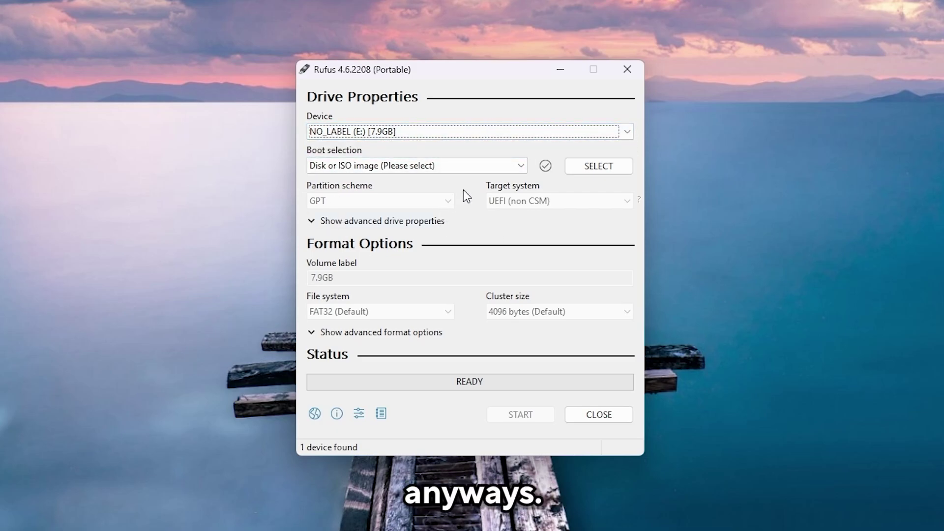
Step: Load ubuntu-24.10-desktop-amd64.iso from Downloads as the boot image
{"action": "left_click", "coordinate": [604, 172]}
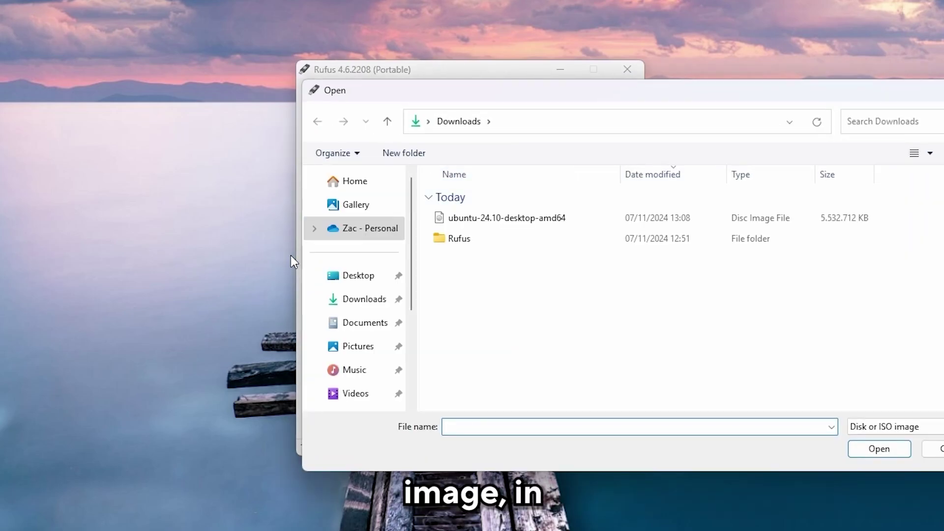
{"action": "left_click", "coordinate": [358, 301]}
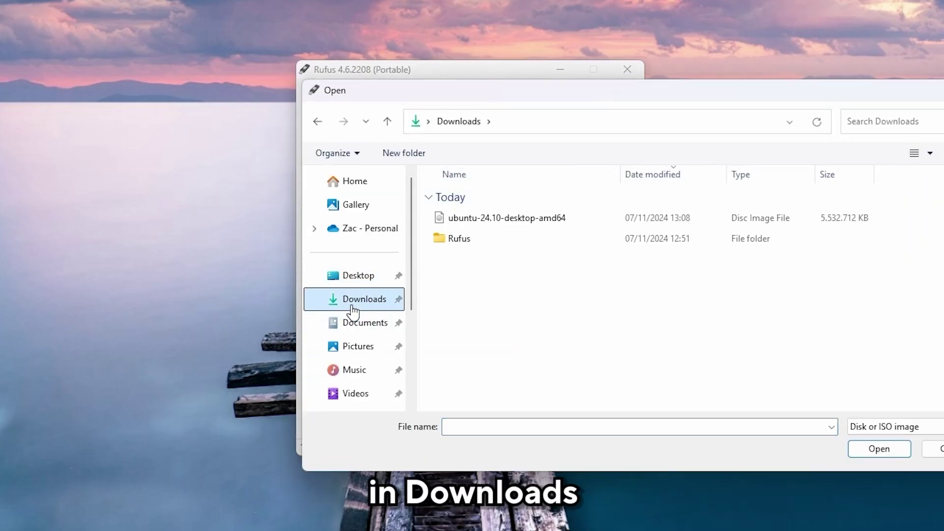
{"action": "left_click", "coordinate": [445, 222]}
{"action": "left_click", "coordinate": [706, 449]}
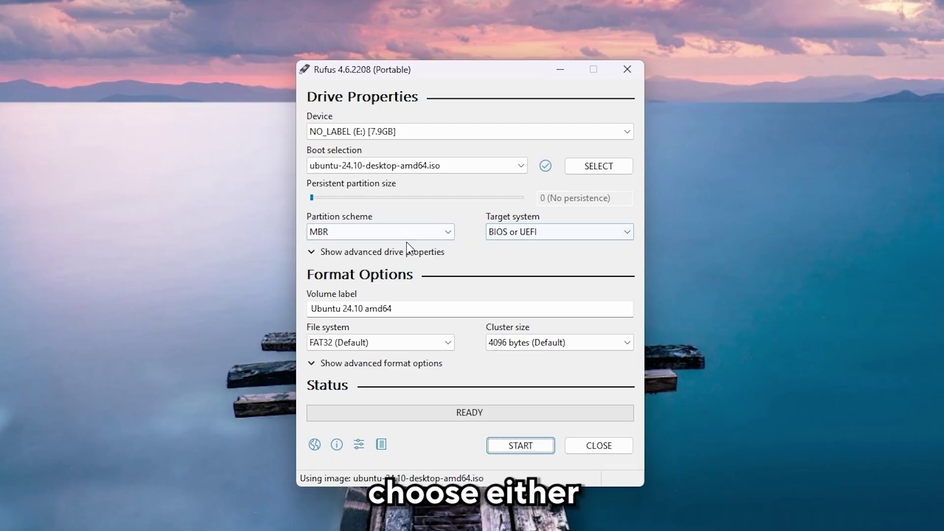
Step: Set the partition scheme, trying GPT then MBR, and review the target system choices
{"action": "left_click", "coordinate": [419, 236]}
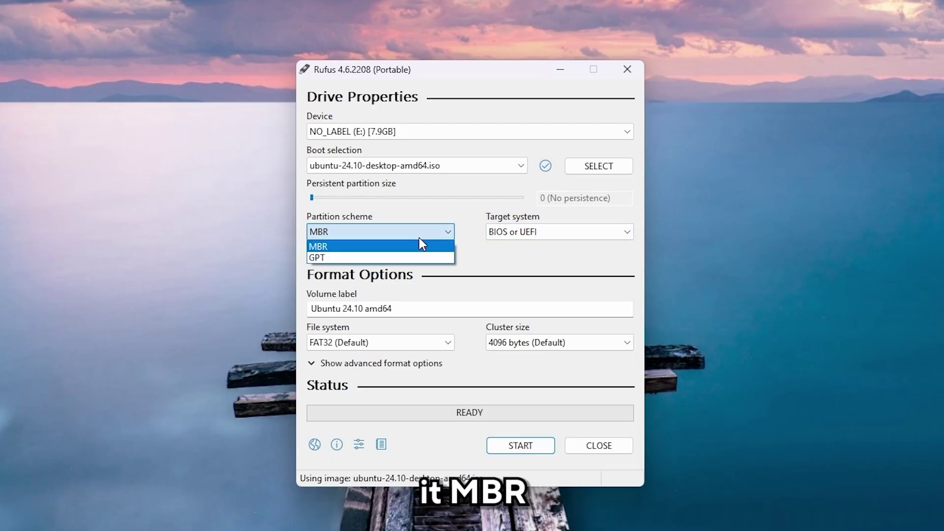
{"action": "left_click", "coordinate": [420, 258]}
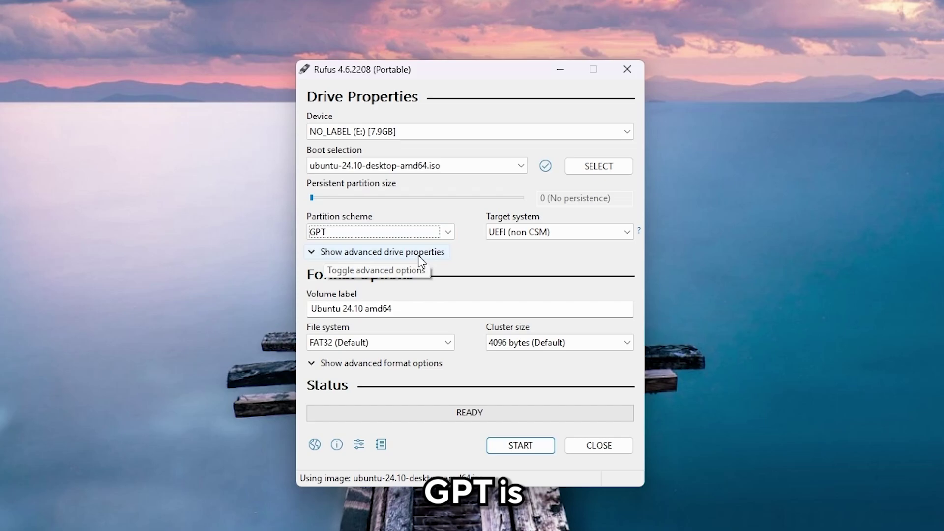
{"action": "left_click", "coordinate": [407, 231]}
{"action": "left_click", "coordinate": [377, 244]}
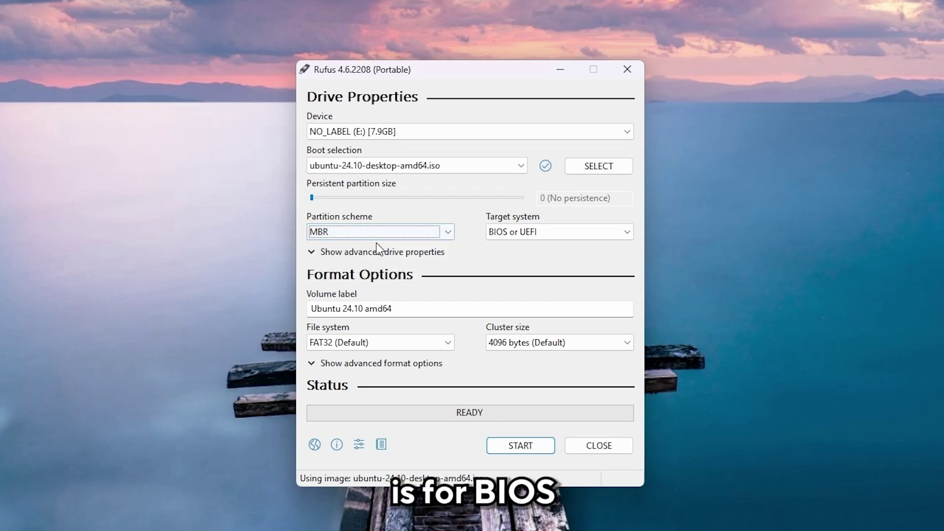
{"action": "left_click", "coordinate": [506, 233]}
{"action": "left_click", "coordinate": [512, 246]}
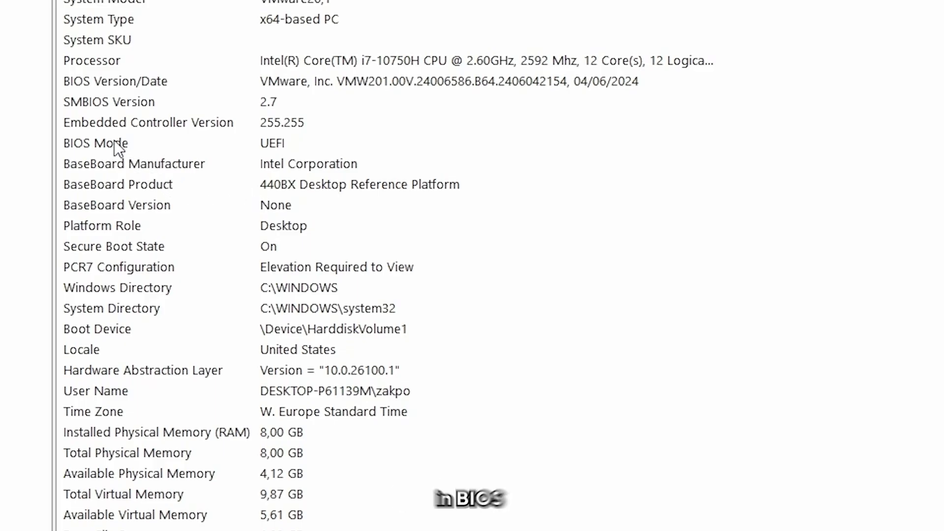
{"action": "left_click", "coordinate": [114, 143]}
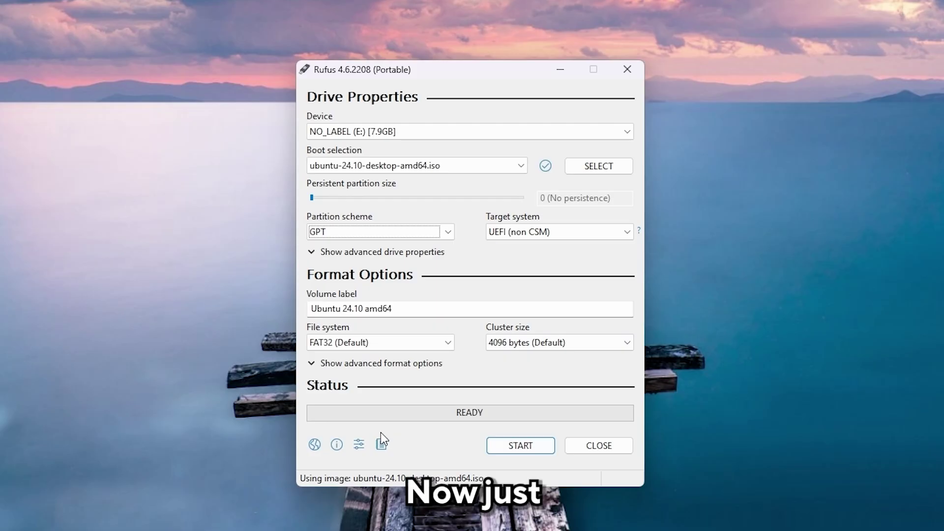
Step: Write the Ubuntu ISO to the USB in ISO Image mode, confirming the drive will be erased
{"action": "left_click", "coordinate": [504, 446]}
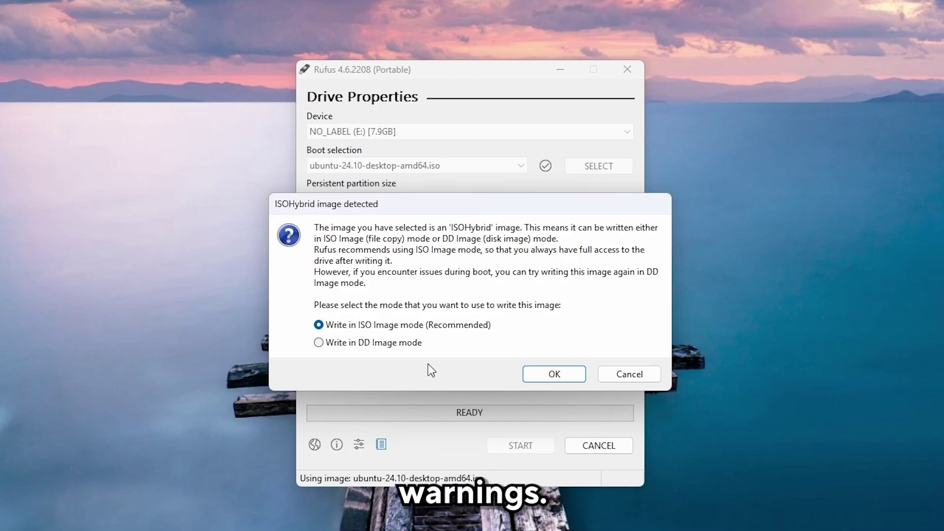
{"action": "left_click", "coordinate": [545, 374]}
{"action": "left_click", "coordinate": [490, 359]}
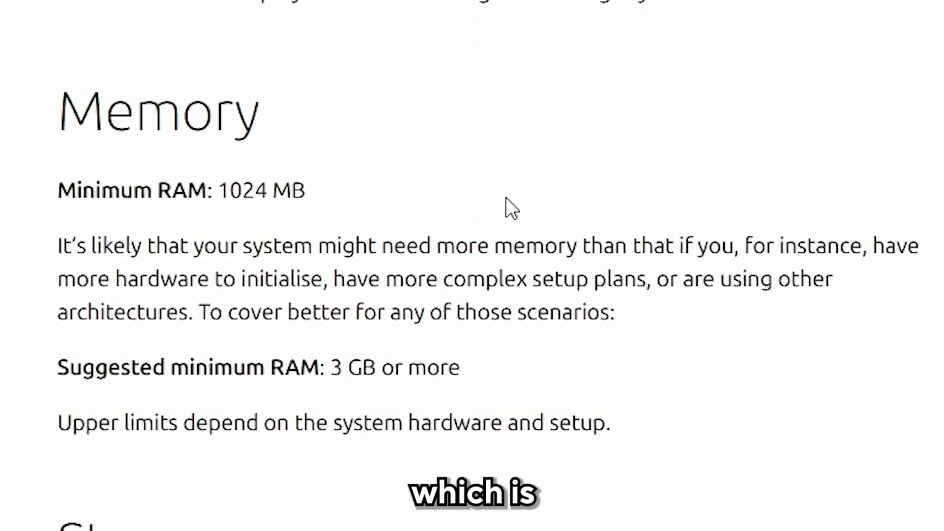
Step: Scroll through the Memory and Storage requirements on ubuntu.com's system requirements page
{"action": "scroll", "coordinate": [590, 359], "scroll_direction": "down", "scroll_amount": 5}
{"action": "scroll", "coordinate": [352, 270], "scroll_direction": "down", "scroll_amount": 7}
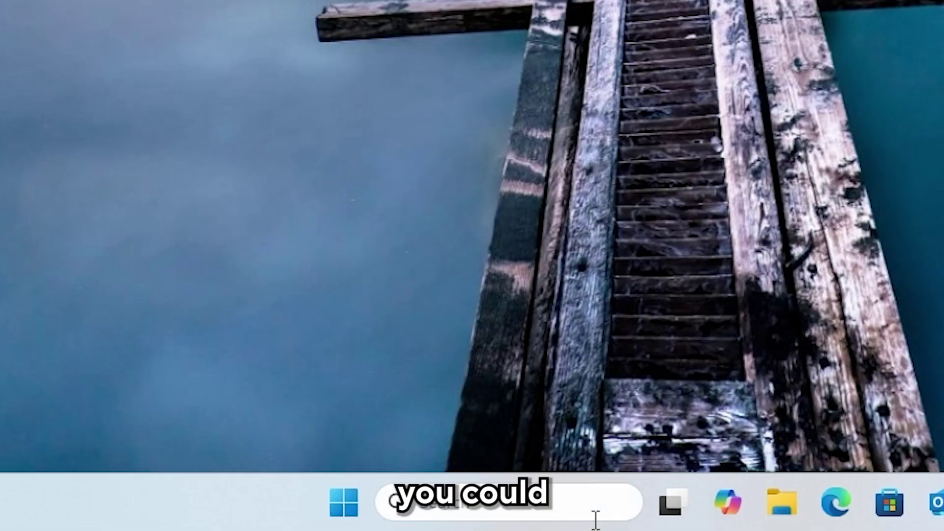
Step: Open Disk Management and shrink the C: volume by 64000 MB
{"action": "left_click", "coordinate": [594, 517]}
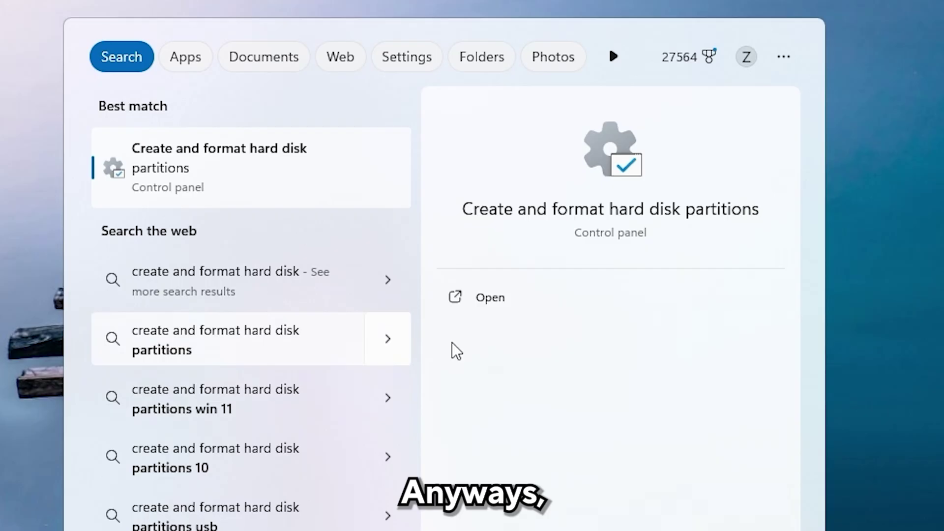
{"action": "left_click", "coordinate": [529, 300]}
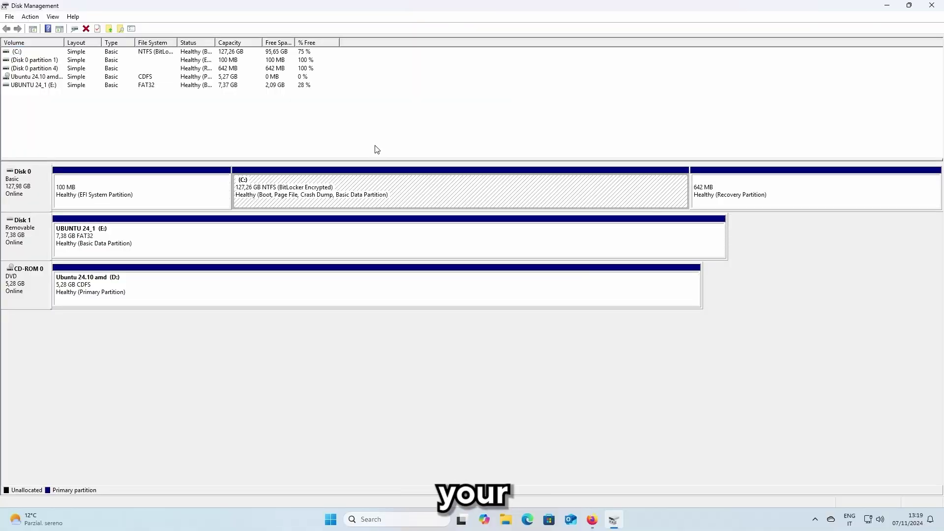
{"action": "right_click", "coordinate": [275, 189]}
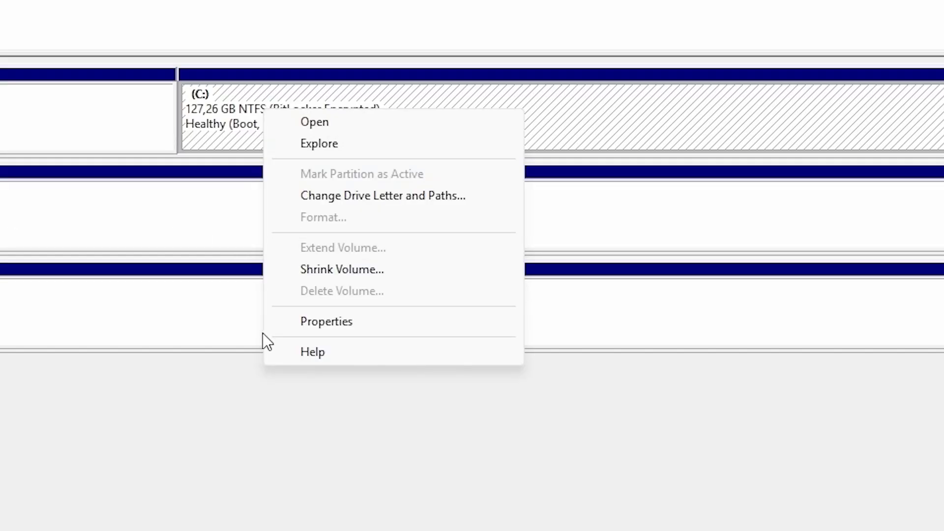
{"action": "left_click", "coordinate": [326, 273]}
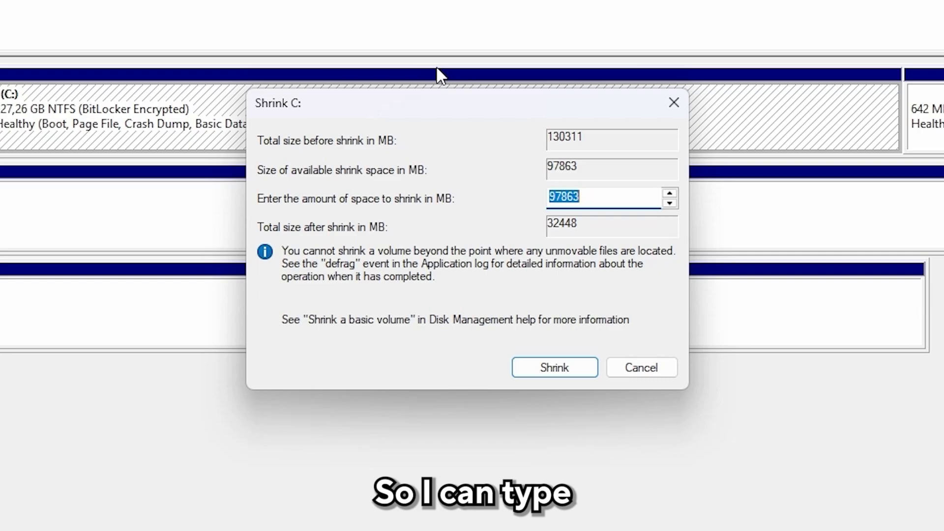
{"action": "type", "text": "64000"}
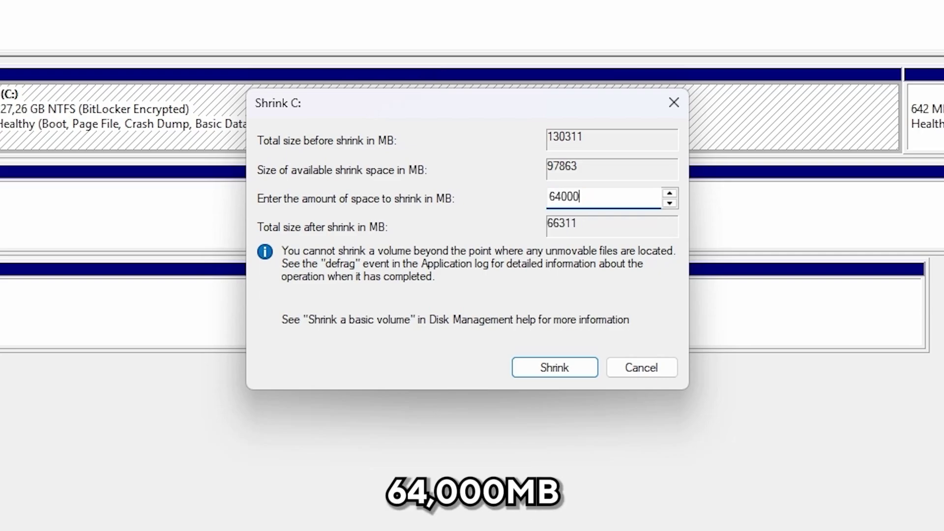
{"action": "left_click", "coordinate": [543, 364]}
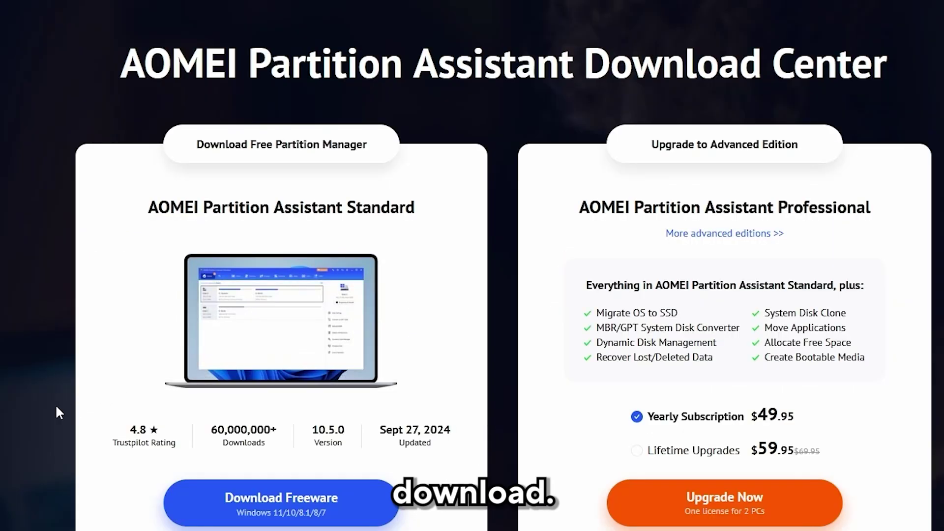
Step: Download the free AOMEI Partition Assistant Standard installer
{"action": "left_click", "coordinate": [265, 513]}
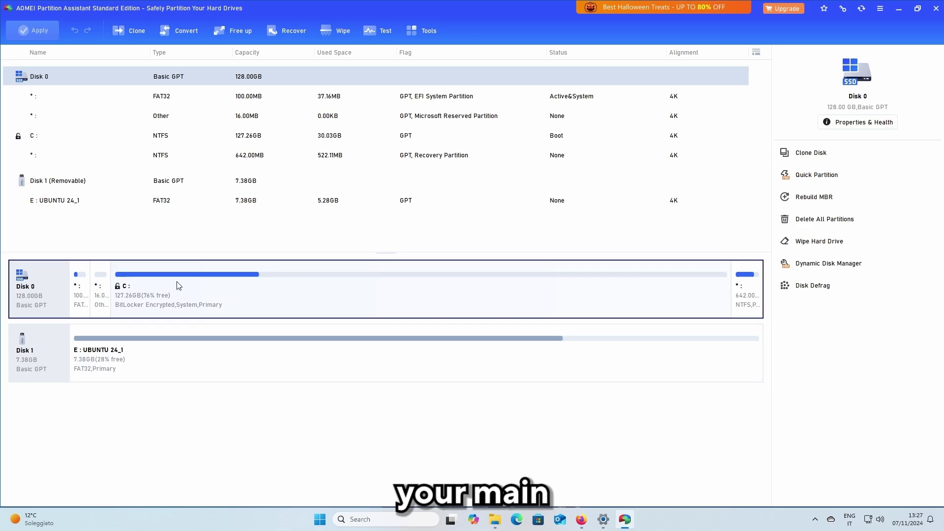
Step: Start Resize/Move on C: and agree to turn off BitLocker device encryption
{"action": "left_click", "coordinate": [194, 293]}
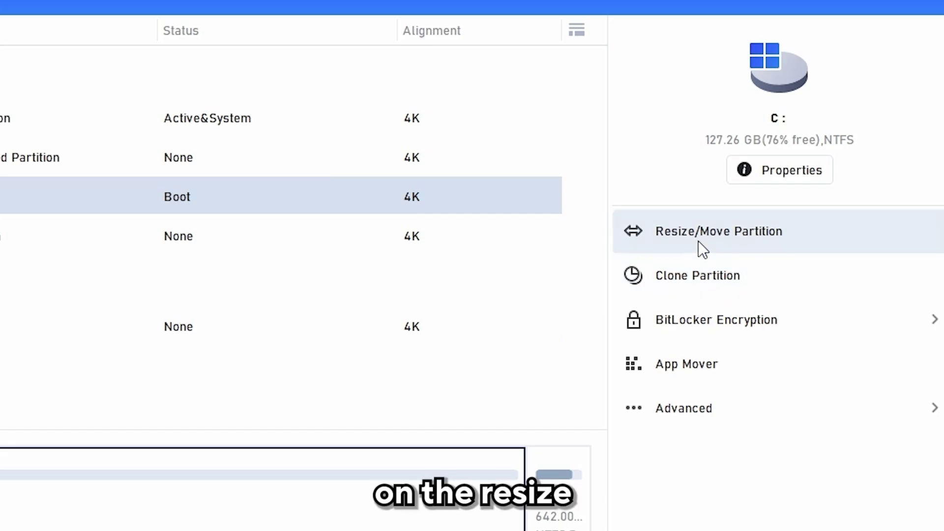
{"action": "left_click", "coordinate": [699, 242]}
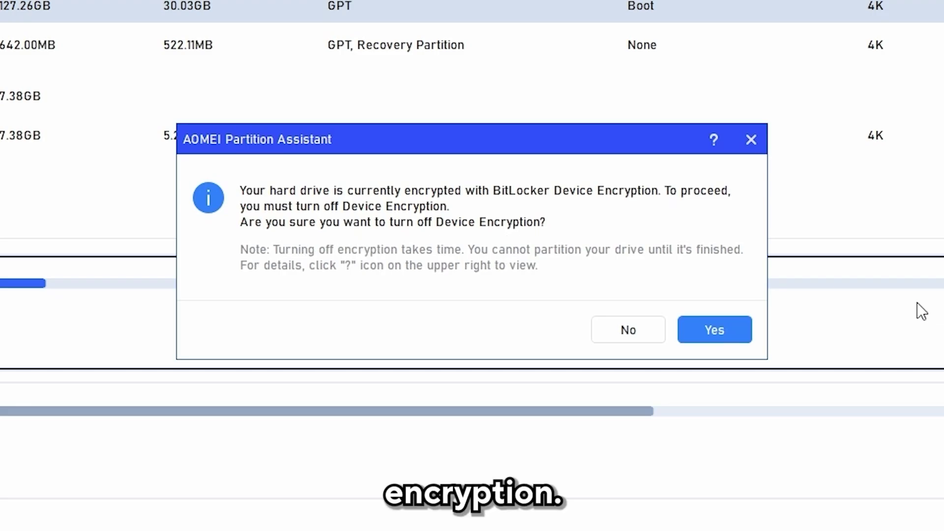
{"action": "left_click", "coordinate": [727, 327]}
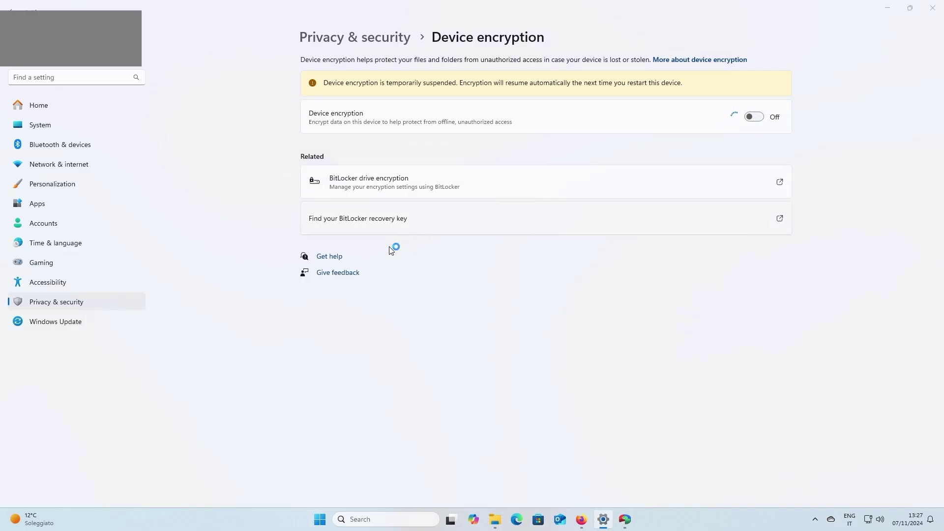
Step: Confirm turning off device encryption in Windows Settings
{"action": "left_click", "coordinate": [550, 279]}
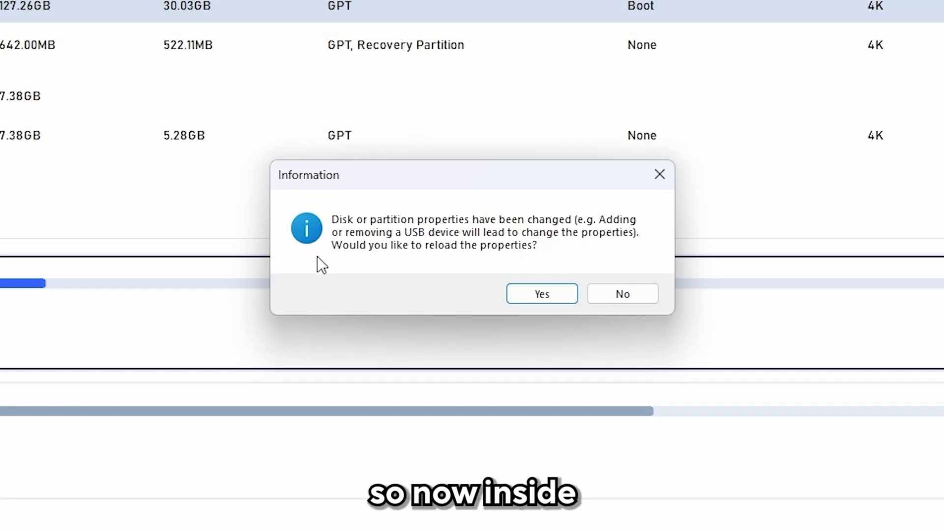
Step: Reload disk properties, open Resize/Move for C:, and shrink it to about 80GB
{"action": "key", "text": "Return"}
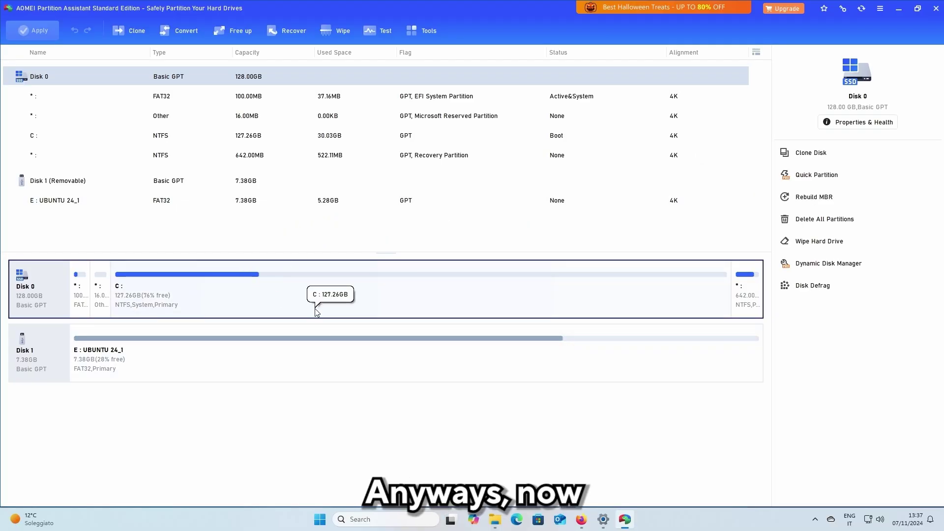
{"action": "left_click", "coordinate": [466, 266]}
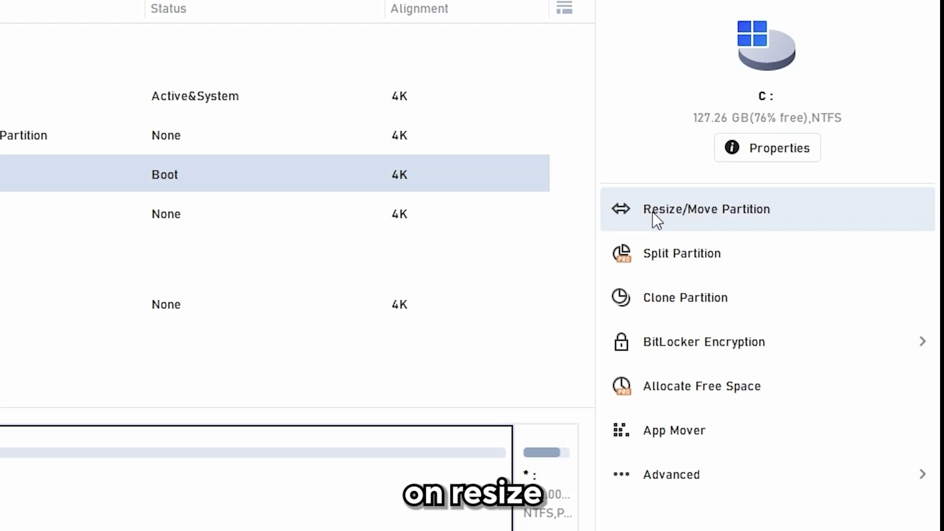
{"action": "left_click", "coordinate": [652, 211]}
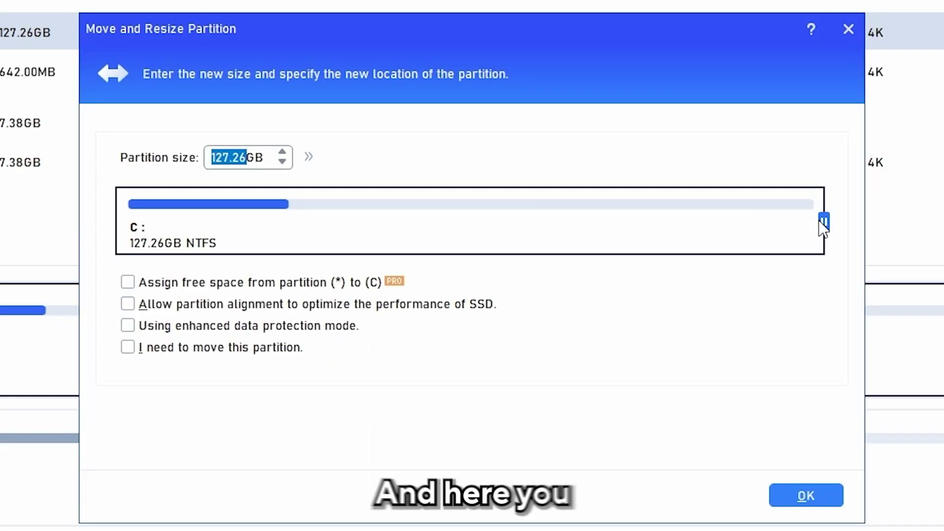
{"action": "left_click_drag", "start_coordinate": [836, 220], "coordinate": [596, 239]}
{"action": "left_click", "coordinate": [311, 158]}
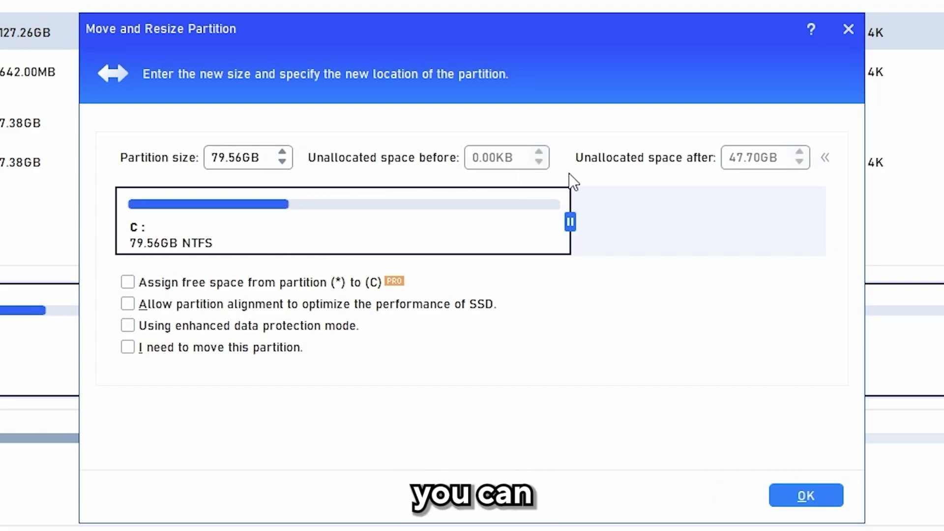
Step: Fine-tune the C: partition size, entering 70.00 GB
{"action": "left_click", "coordinate": [282, 152]}
{"action": "left_click", "coordinate": [282, 152]}
{"action": "left_click", "coordinate": [282, 152]}
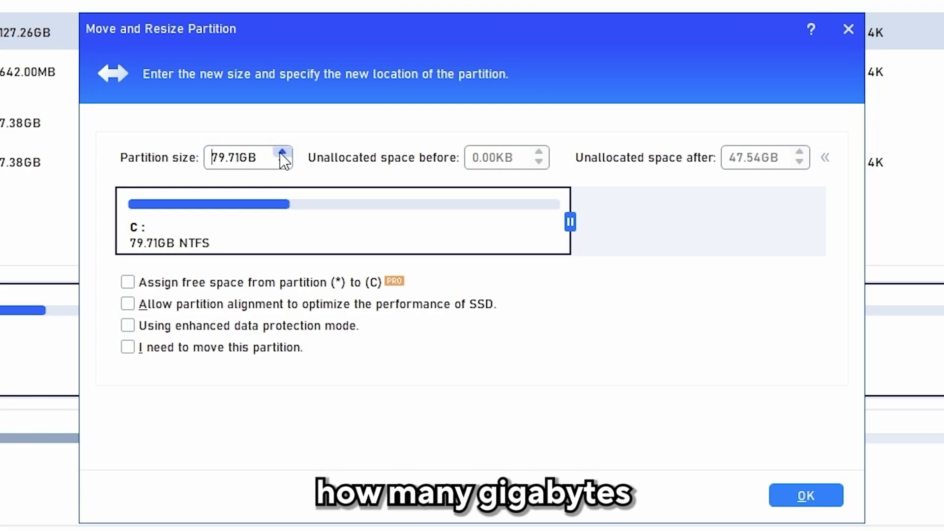
{"action": "left_click", "coordinate": [282, 152]}
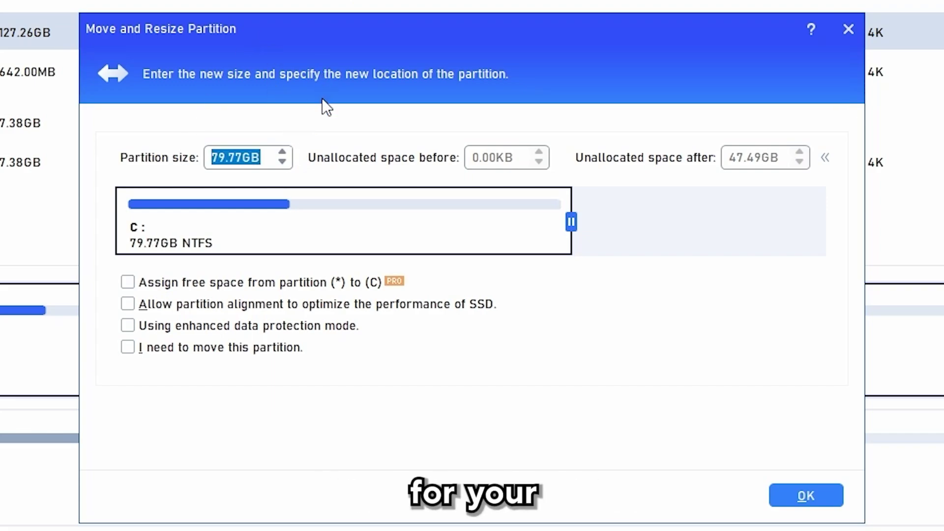
{"action": "type", "text": "7"}
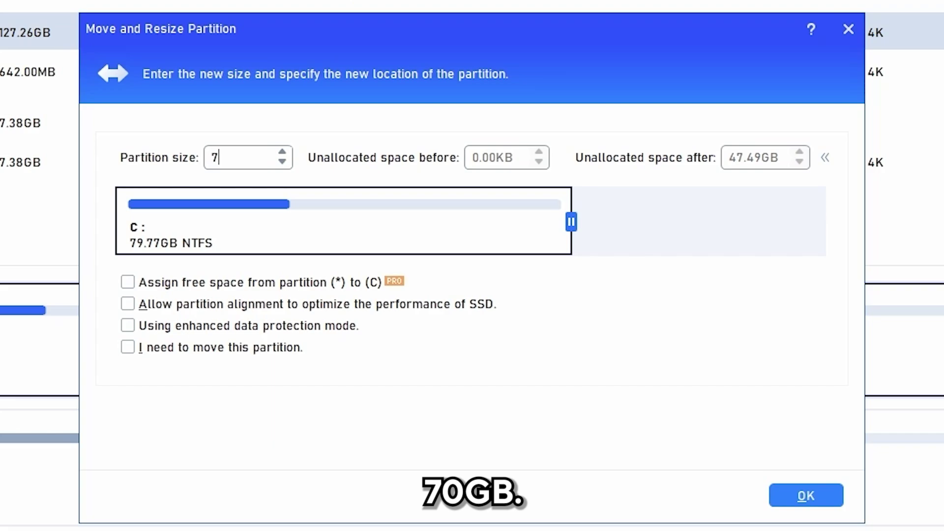
{"action": "type", "text": "0.00"}
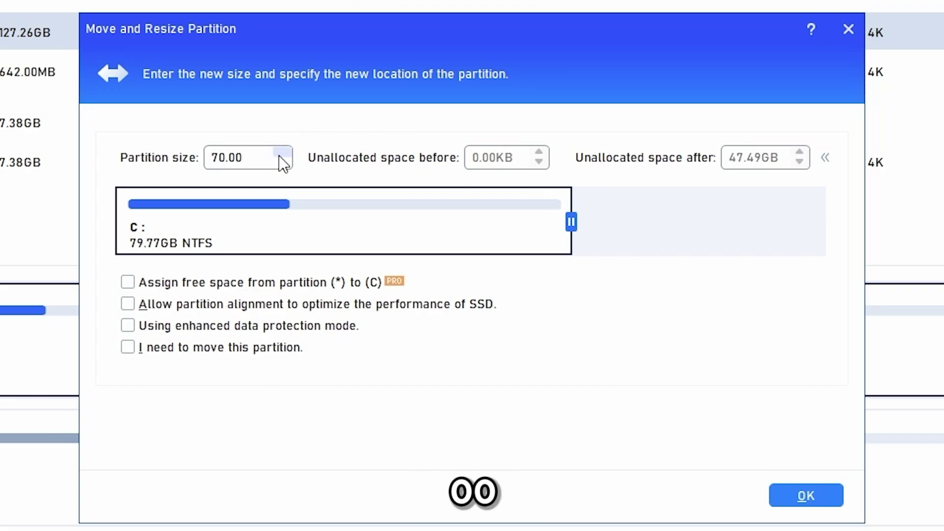
{"action": "left_click", "coordinate": [281, 153]}
{"action": "left_click", "coordinate": [281, 154]}
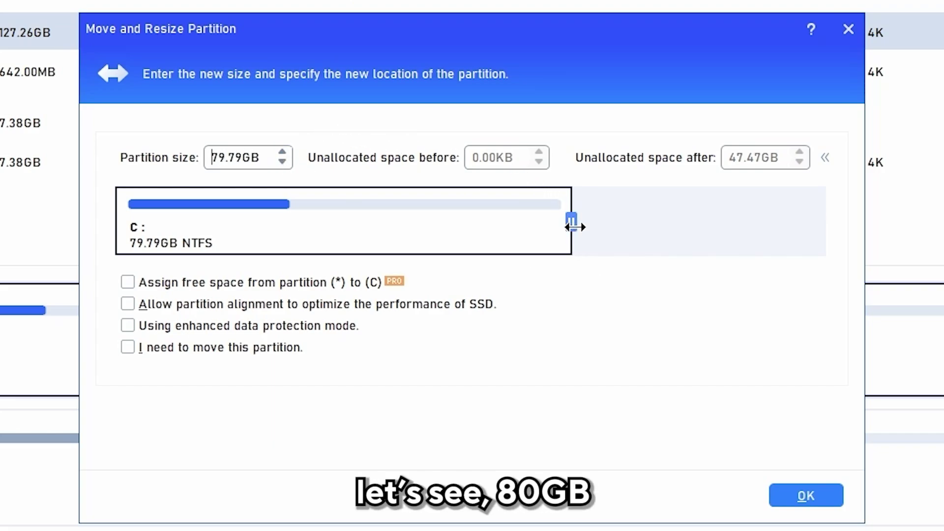
Step: Resize C: to 62.80GB, leaving 64.46GB unallocated, and enable SSD partition alignment
{"action": "left_click_drag", "start_coordinate": [573, 226], "coordinate": [483, 224]}
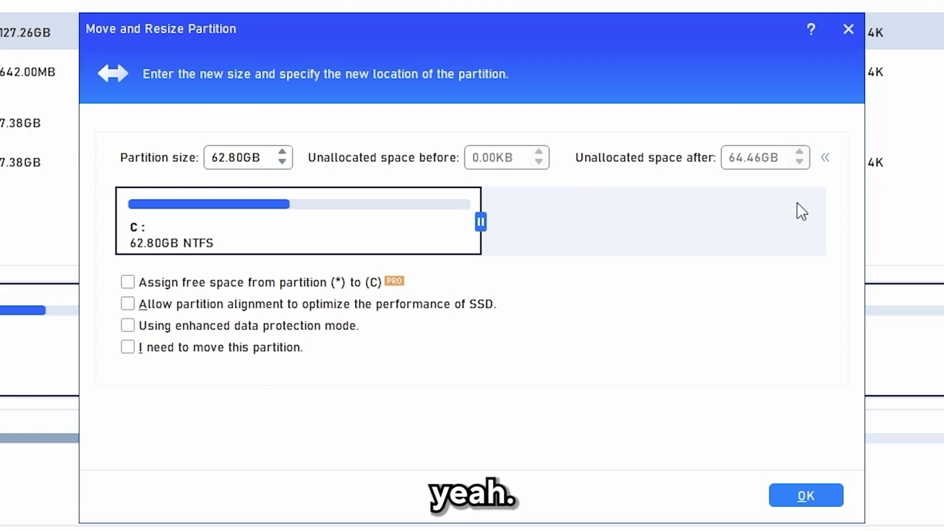
{"action": "key", "text": "alt+i"}
{"action": "key", "text": "alt+i"}
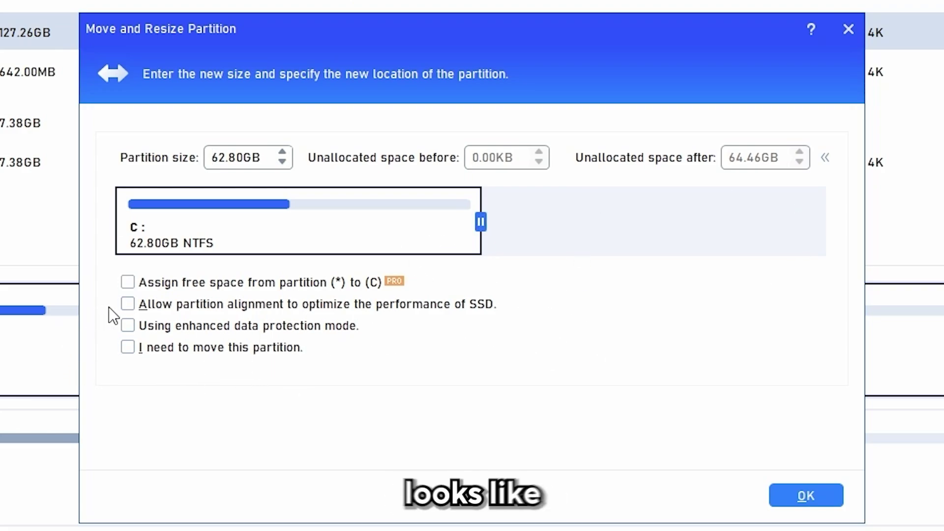
{"action": "left_click", "coordinate": [136, 303]}
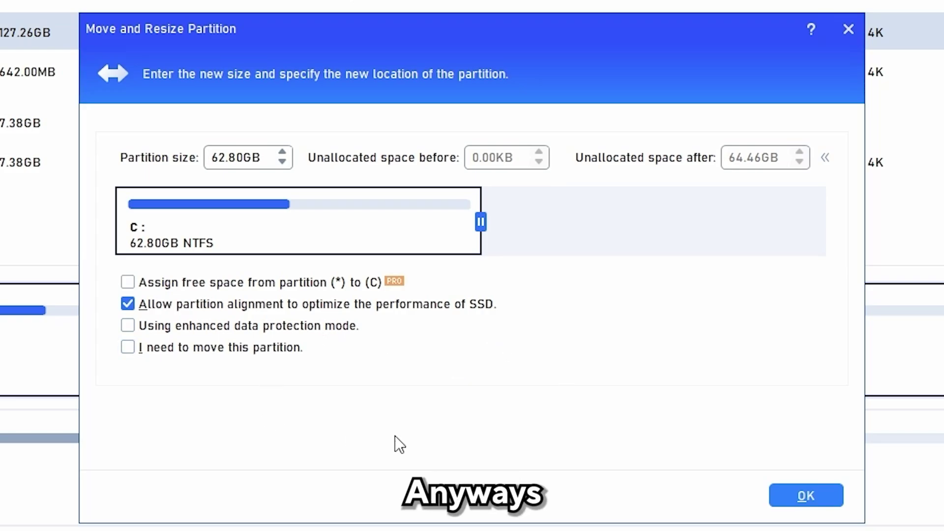
Step: Apply the queued resize of C: to 62.80GB and restart into Windows PE mode to run it
{"action": "left_click", "coordinate": [828, 498]}
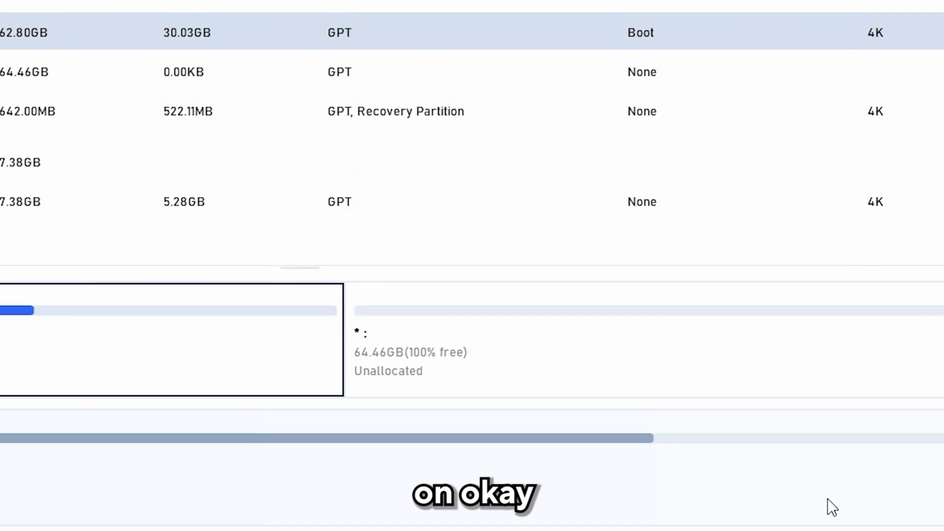
{"action": "left_click", "coordinate": [143, 172]}
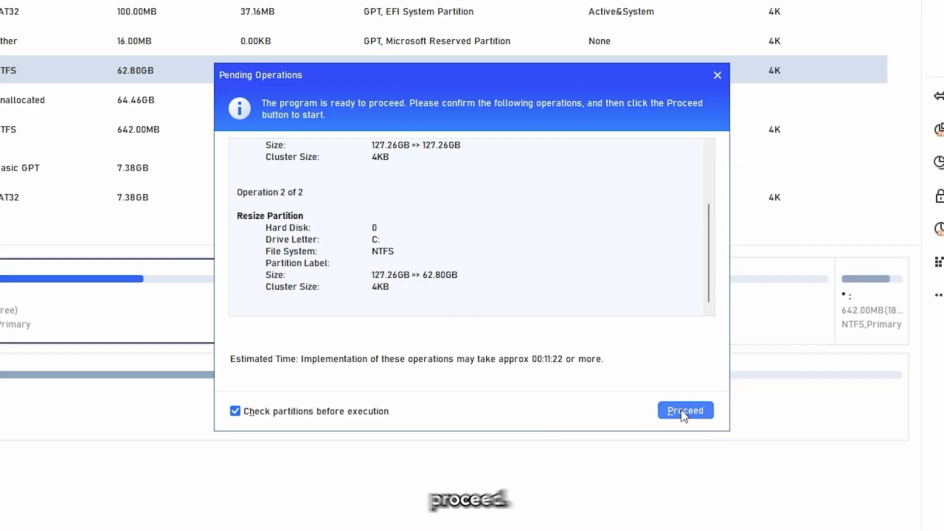
{"action": "left_click", "coordinate": [681, 416]}
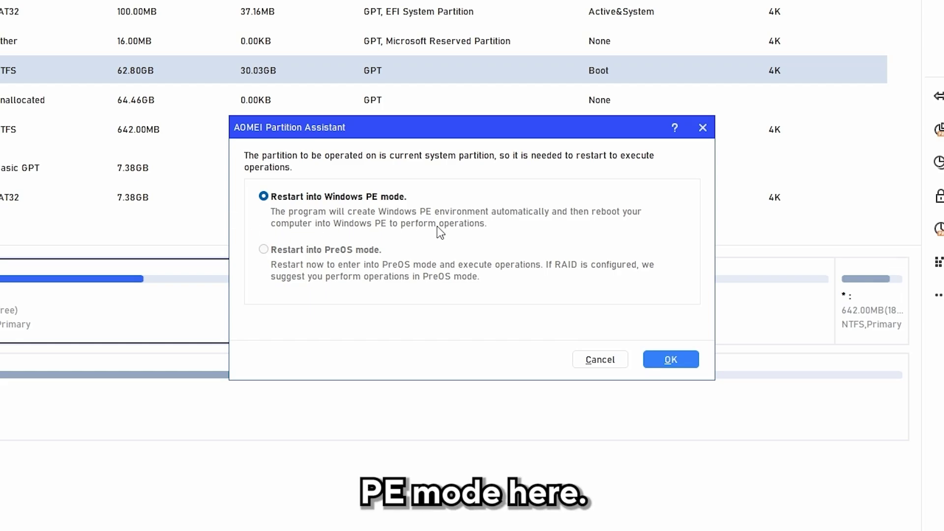
{"action": "left_click", "coordinate": [672, 361]}
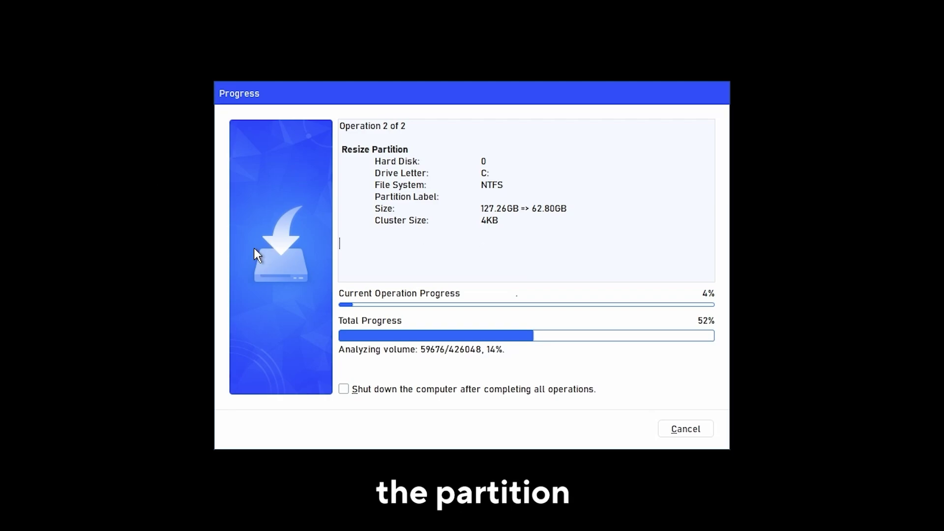
Step: Let the Resize Partition operation on C: complete and move the completion notice aside
{"action": "left_click", "coordinate": [382, 244]}
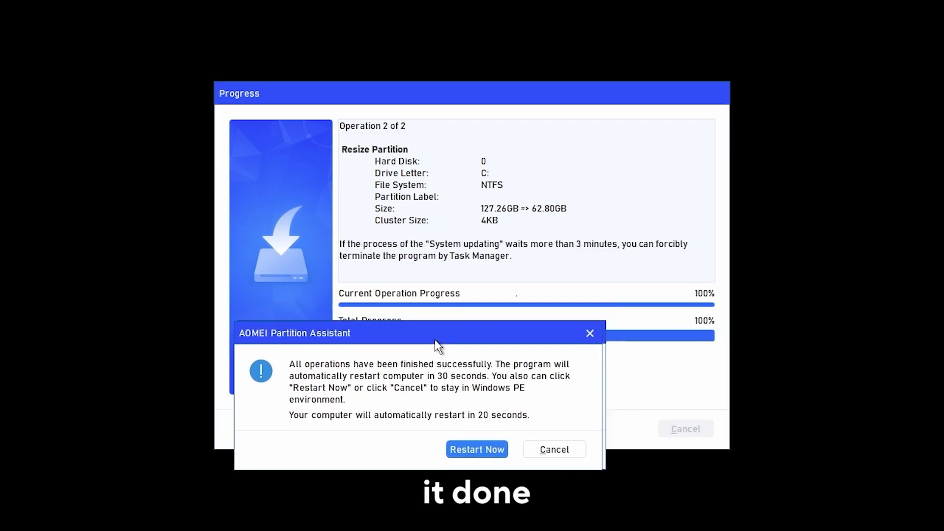
{"action": "left_click_drag", "start_coordinate": [437, 344], "coordinate": [524, 68]}
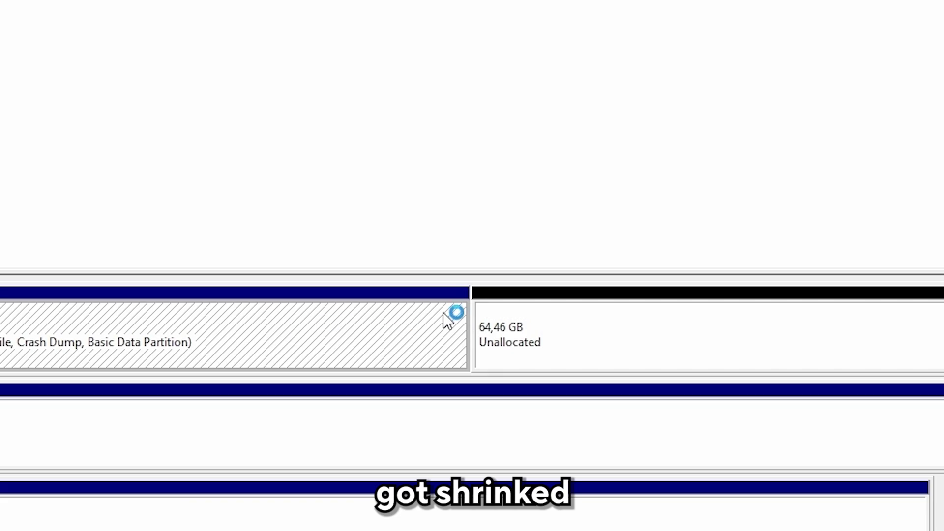
Step: Inspect the new 64,46 GB unallocated block and the shrunken C: partition in Disk Management
{"action": "left_click", "coordinate": [514, 322]}
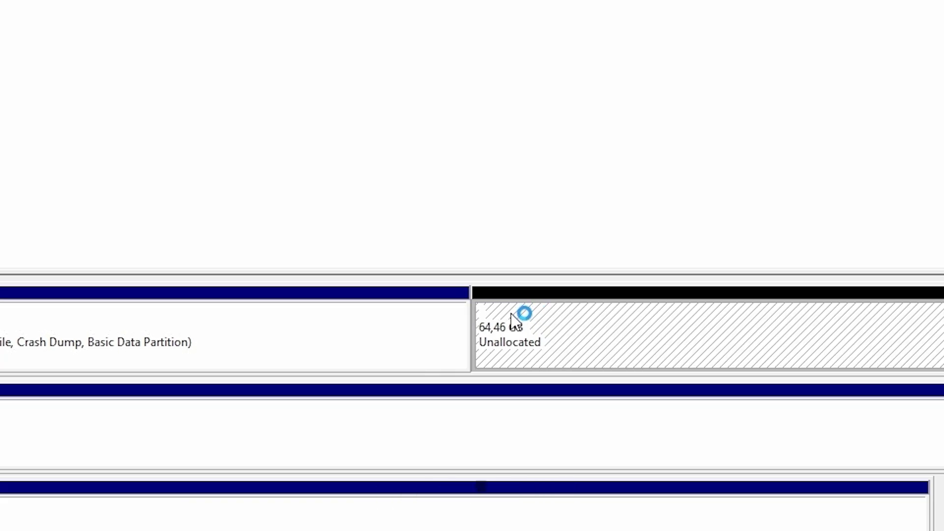
{"action": "left_click", "coordinate": [397, 350]}
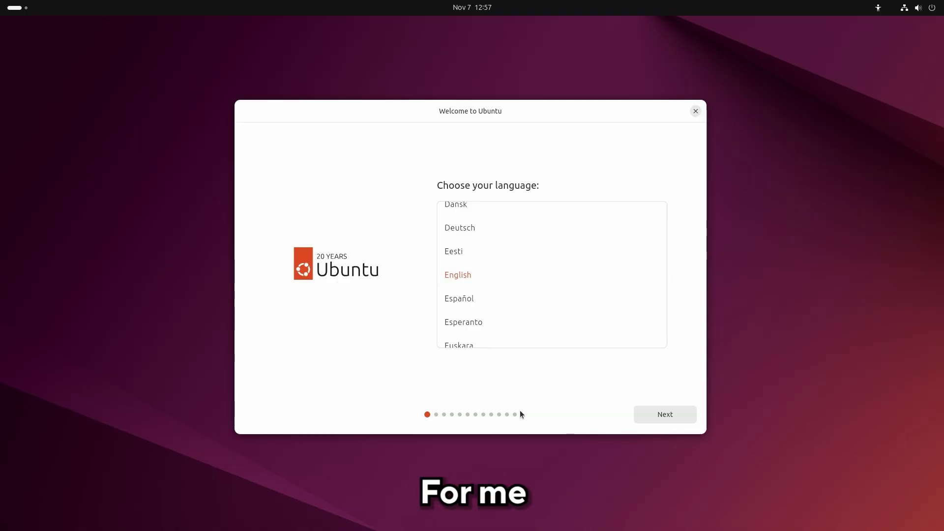
Step: Accept the installer language and choose the Italian keyboard layout
{"action": "left_click", "coordinate": [637, 416]}
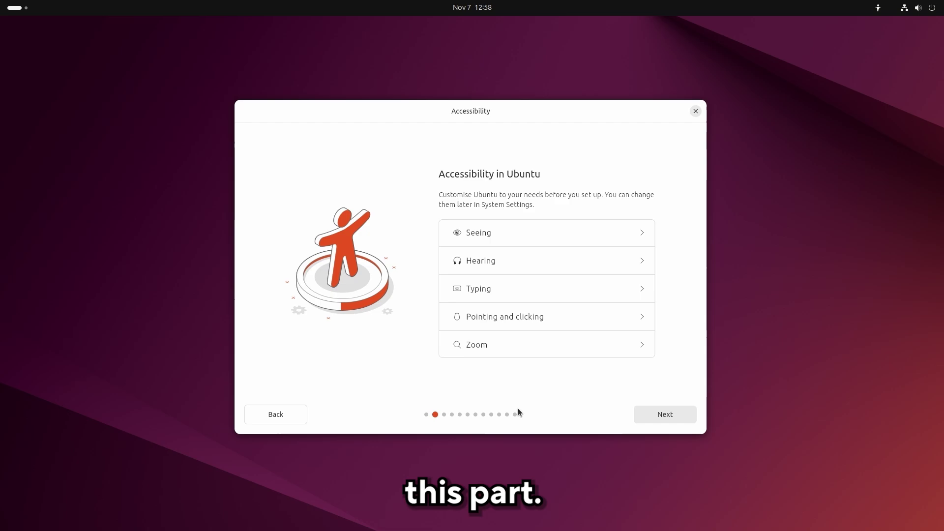
{"action": "left_click", "coordinate": [658, 422]}
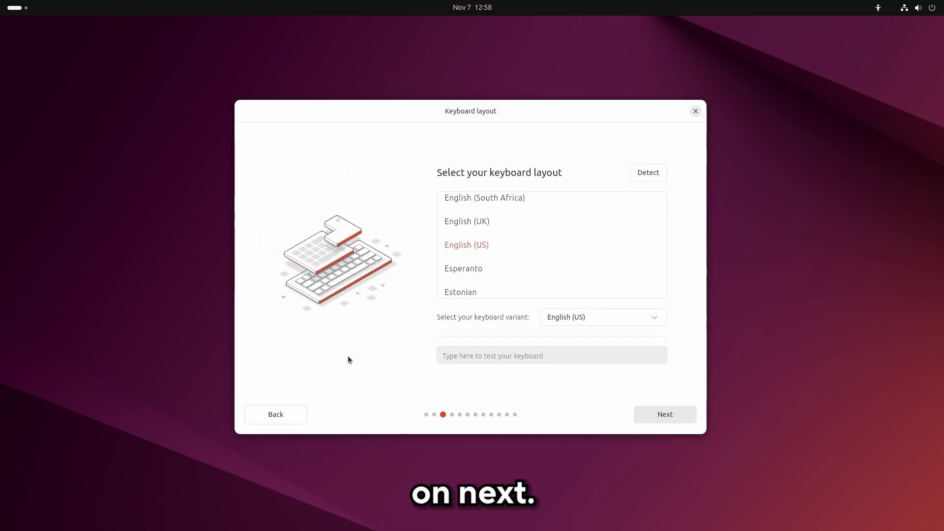
{"action": "scroll", "coordinate": [496, 265], "scroll_direction": "down", "scroll_amount": 3}
{"action": "scroll", "coordinate": [494, 264], "scroll_direction": "down", "scroll_amount": 15}
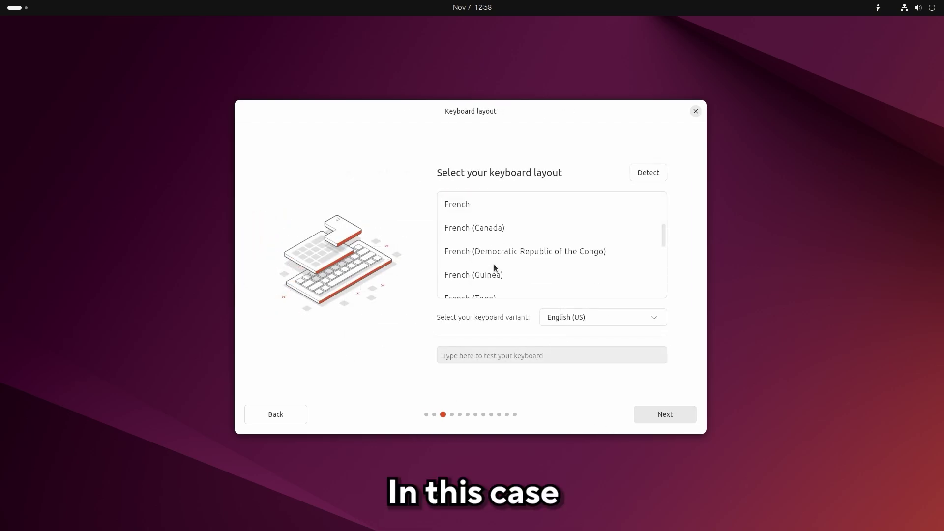
{"action": "left_click", "coordinate": [490, 225]}
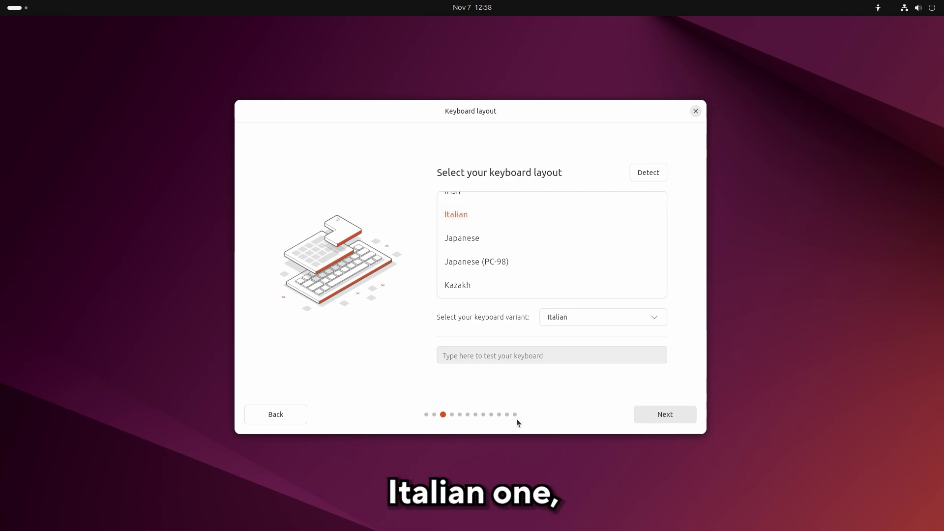
{"action": "left_click", "coordinate": [669, 417]}
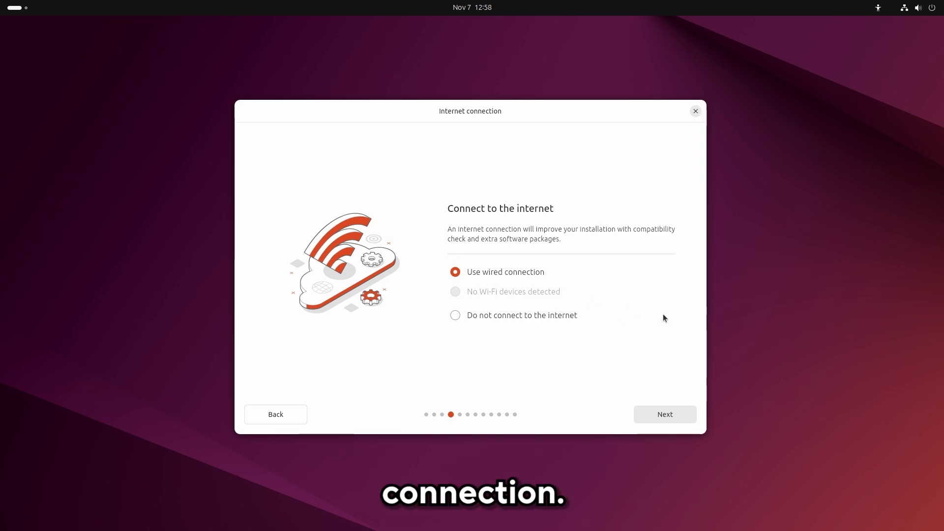
Step: Keep the wired internet connection for the Ubuntu installation
{"action": "left_click", "coordinate": [463, 319]}
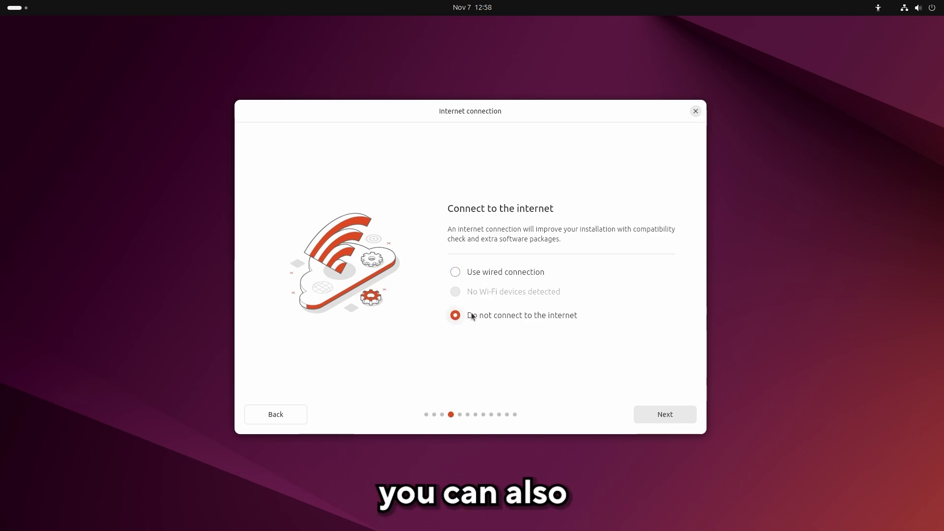
{"action": "left_click", "coordinate": [455, 273]}
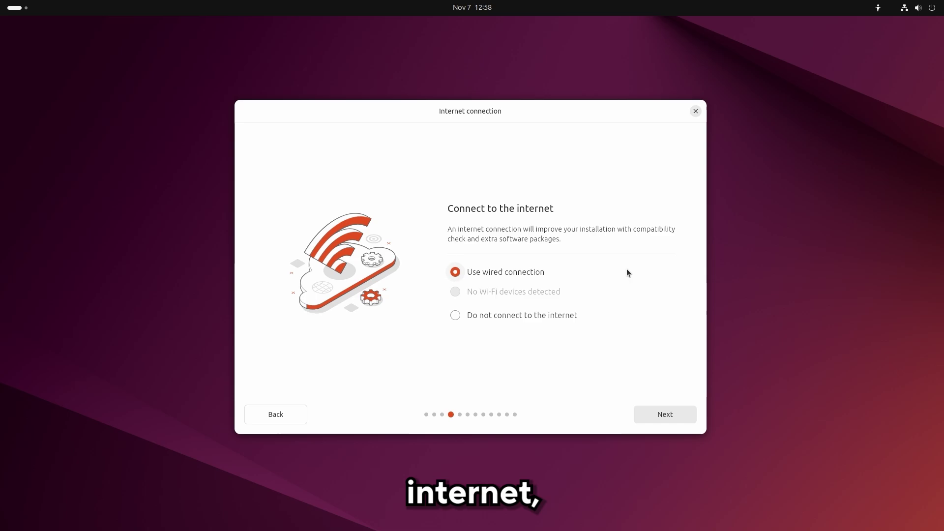
{"action": "left_click", "coordinate": [665, 416]}
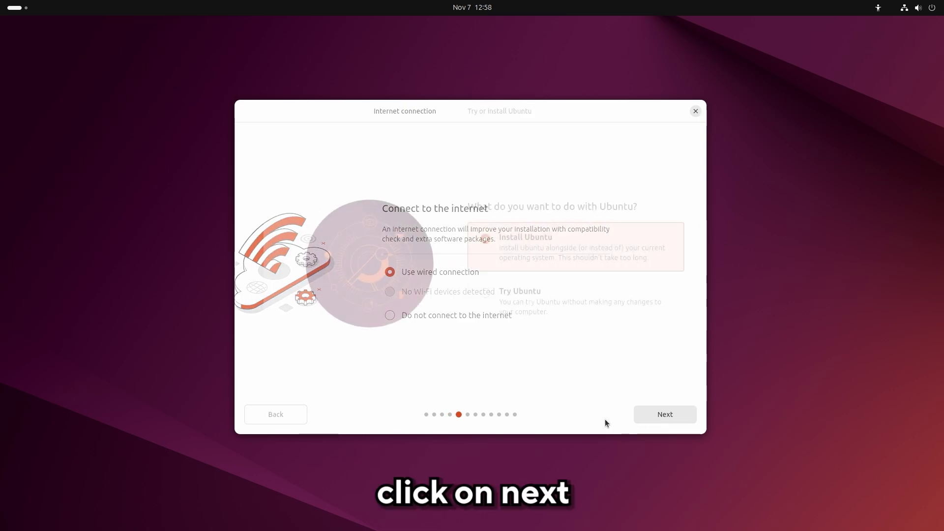
Step: Choose Install Ubuntu with interactive installation and the default app selection
{"action": "left_click", "coordinate": [476, 259]}
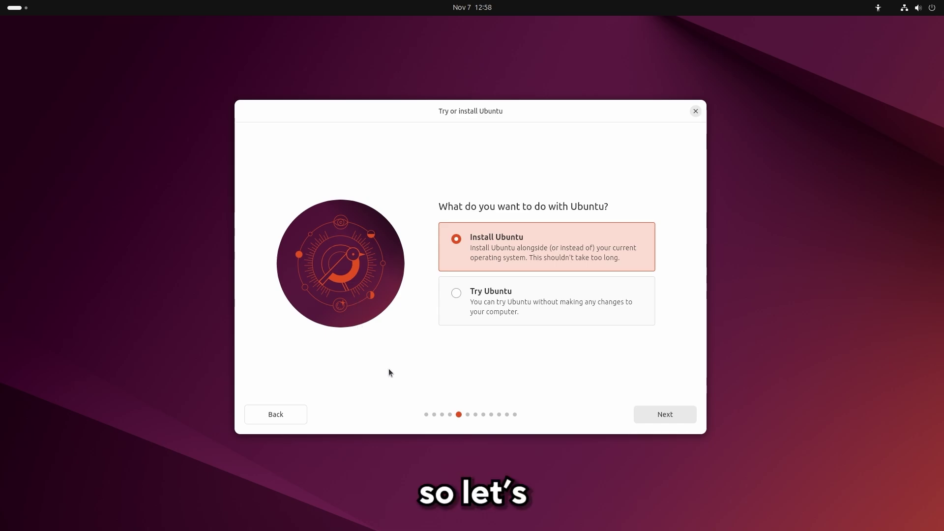
{"action": "left_click", "coordinate": [668, 416]}
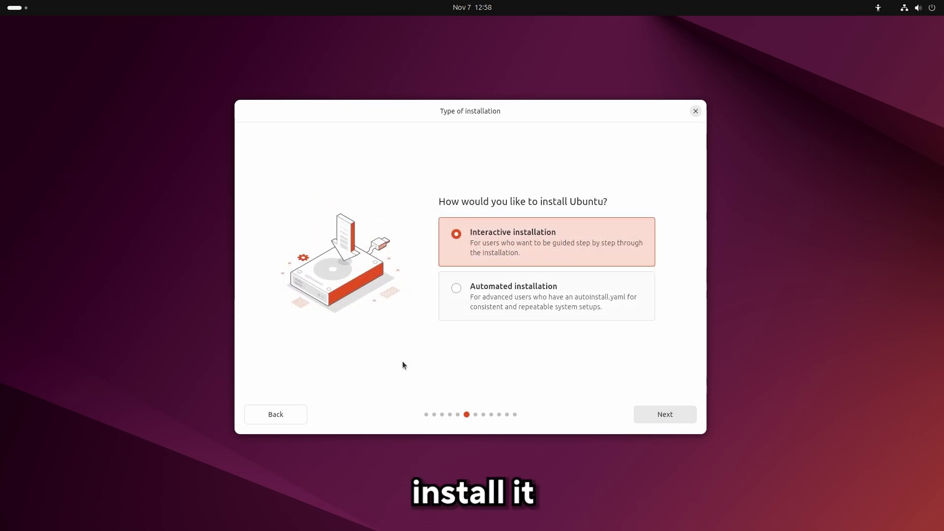
{"action": "left_click", "coordinate": [647, 416]}
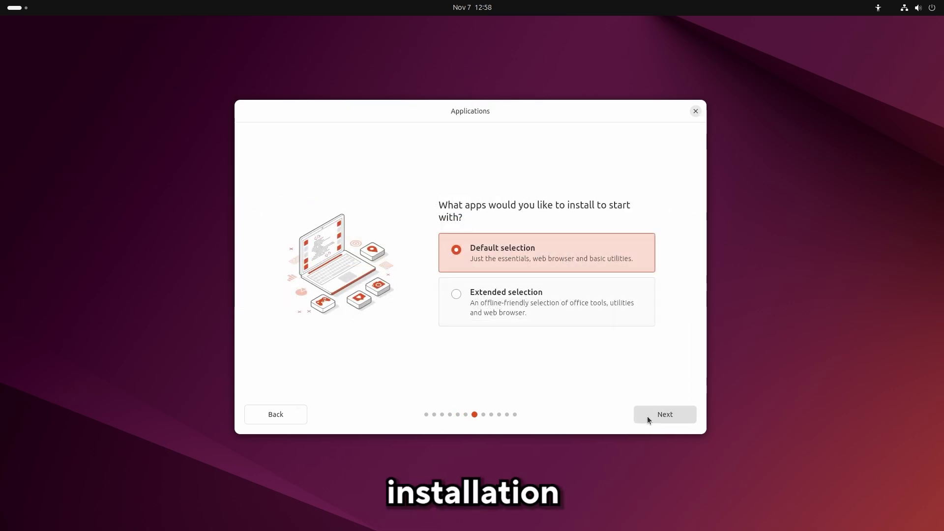
{"action": "left_click", "coordinate": [491, 309]}
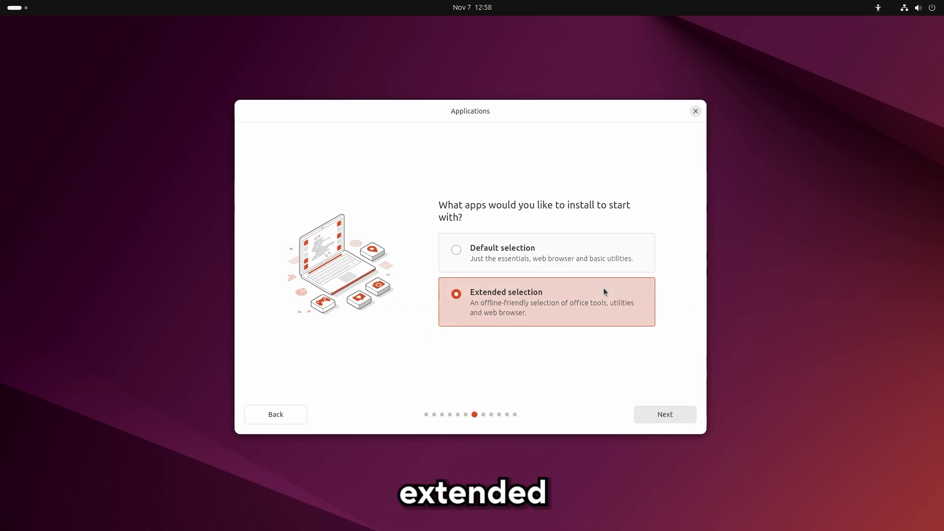
{"action": "left_click", "coordinate": [448, 264]}
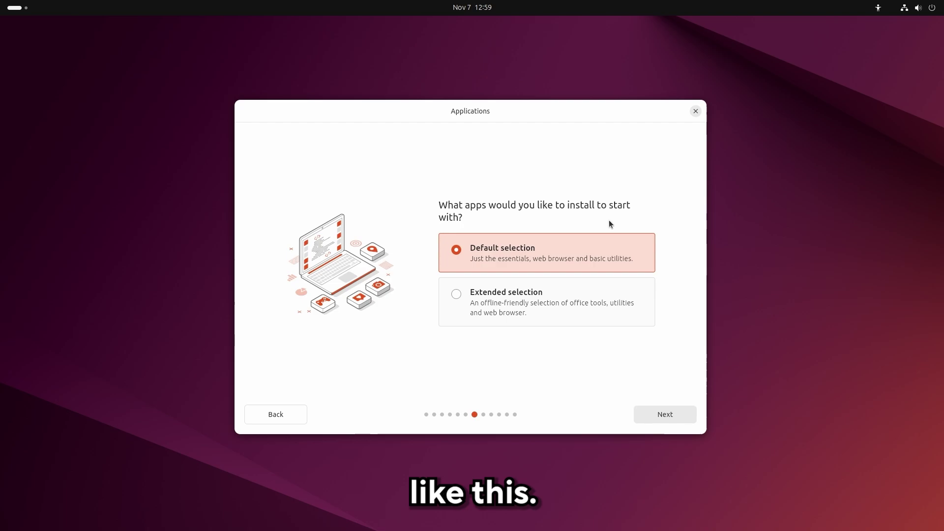
{"action": "left_click", "coordinate": [648, 411]}
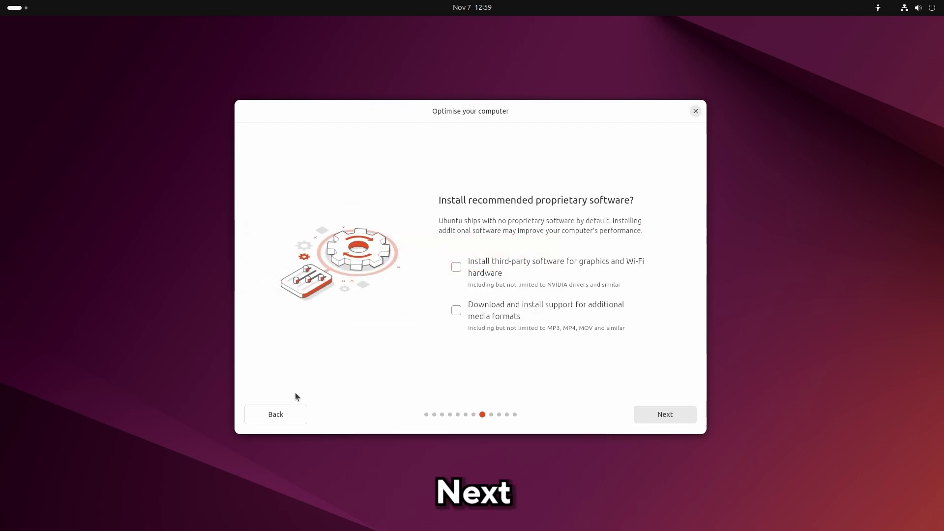
Step: Add support for additional media formats and choose Manual installation for the disk
{"action": "left_click", "coordinate": [457, 311]}
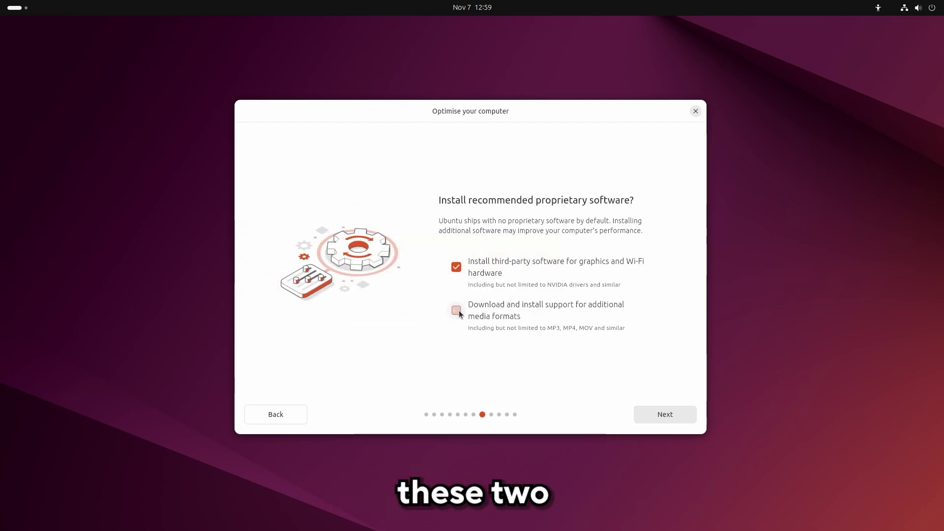
{"action": "left_click", "coordinate": [648, 416]}
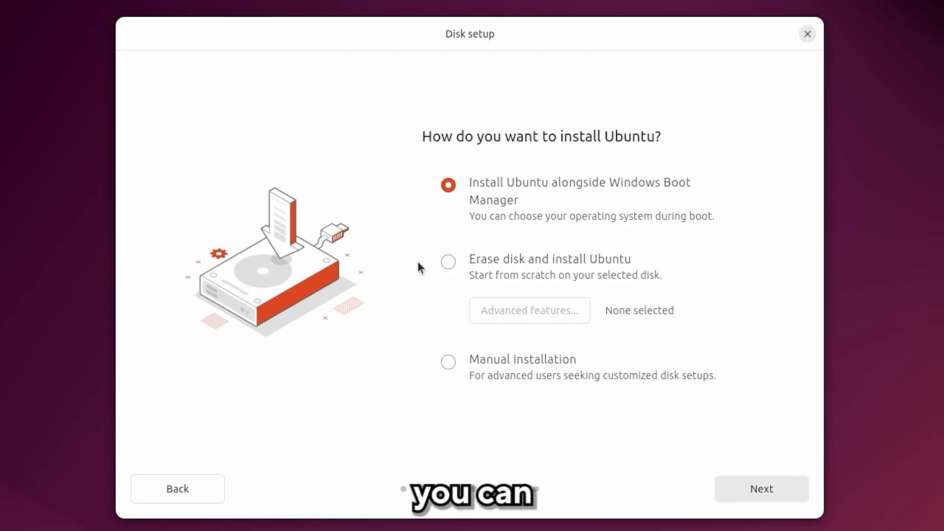
{"action": "left_click", "coordinate": [439, 269]}
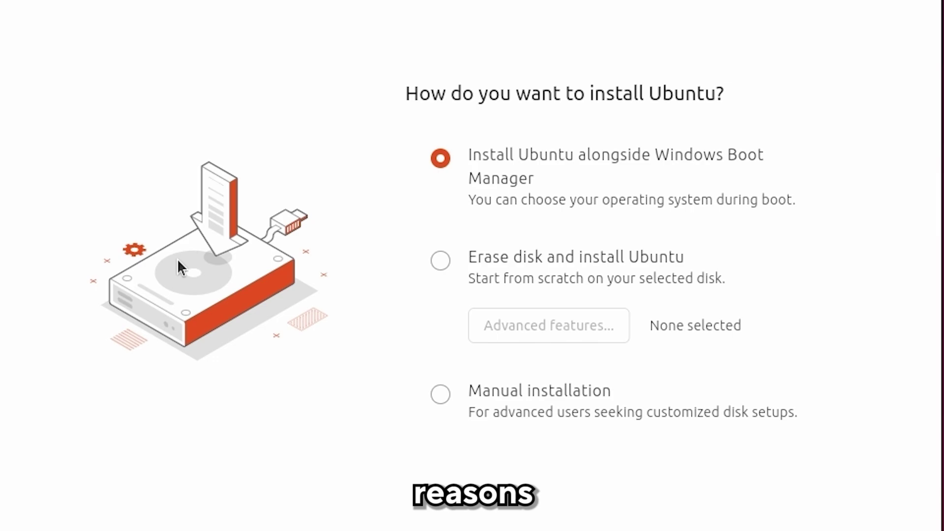
{"action": "left_click", "coordinate": [458, 420]}
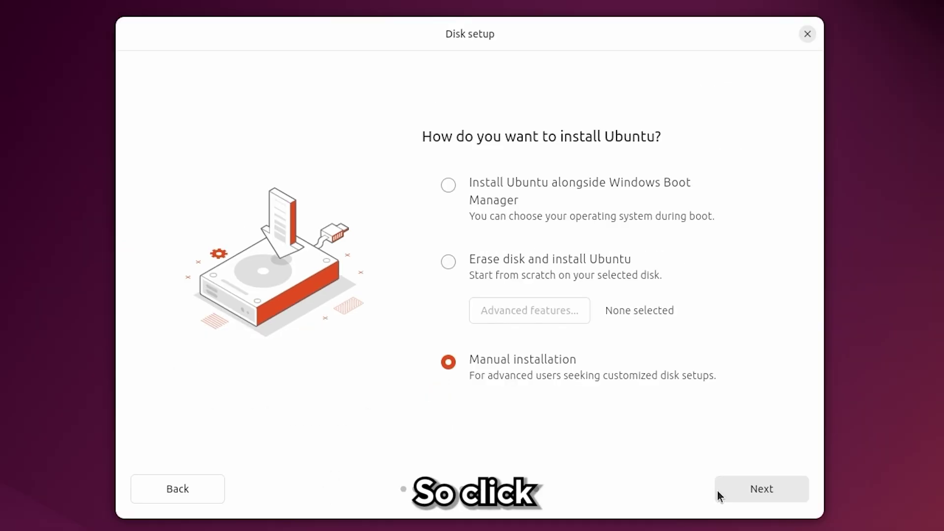
{"action": "left_click", "coordinate": [745, 493]}
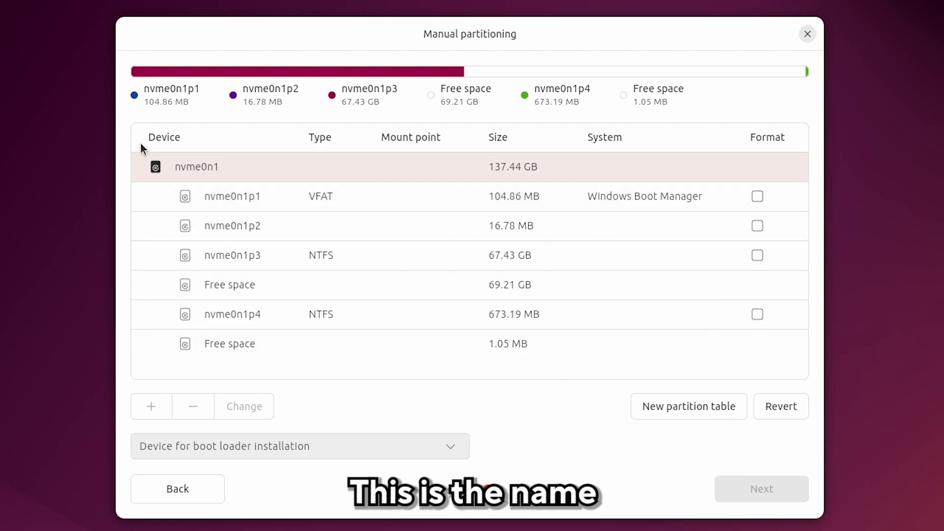
Step: Create a 64.13 GB Ext4 partition mounted at / in the 69.21 GB free space
{"action": "left_click", "coordinate": [432, 285]}
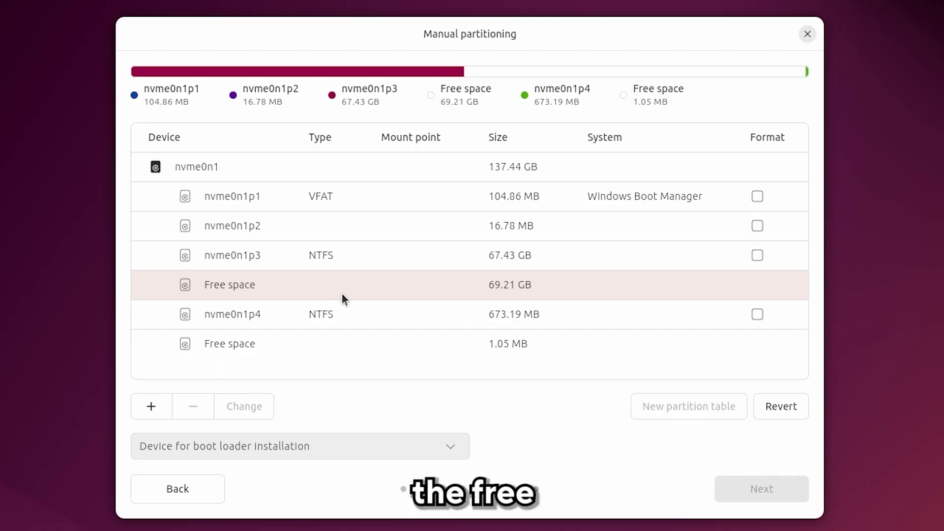
{"action": "left_click", "coordinate": [342, 294]}
{"action": "left_click", "coordinate": [137, 414]}
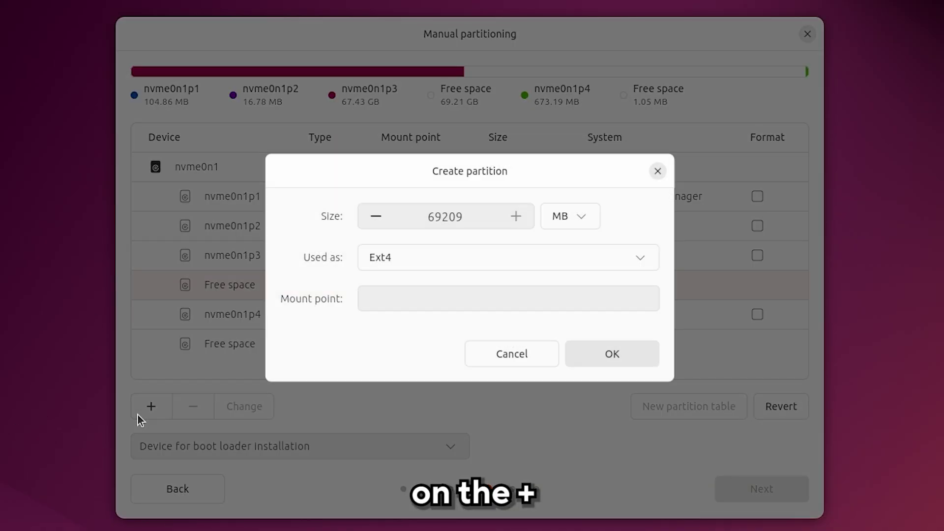
{"action": "left_click", "coordinate": [461, 260]}
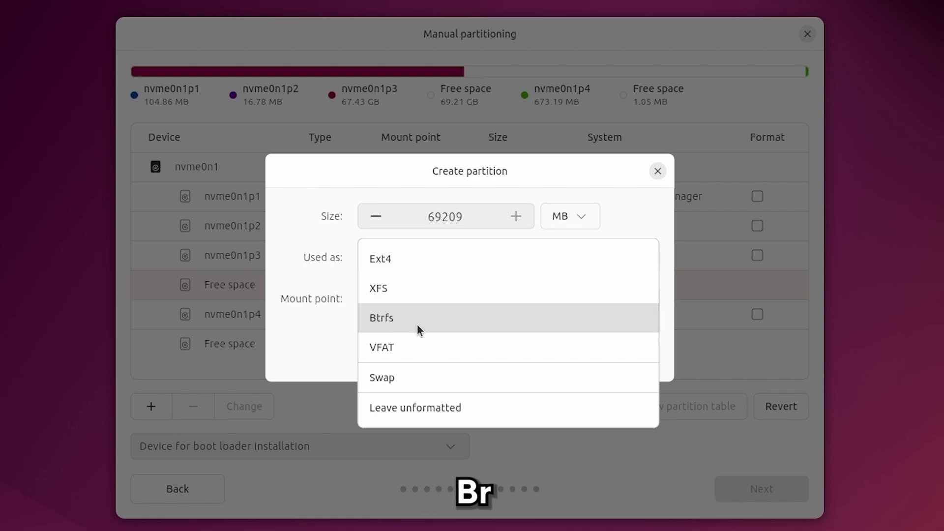
{"action": "key", "text": "Escape"}
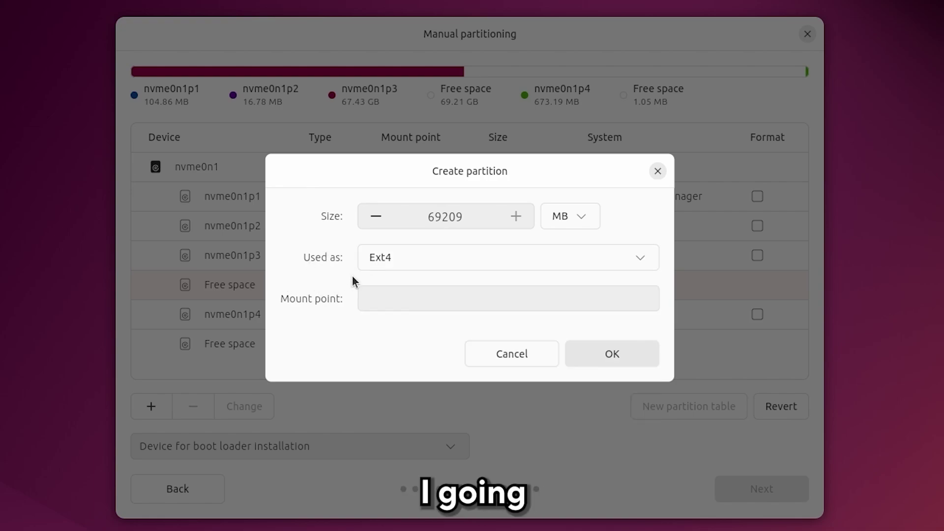
{"action": "left_click", "coordinate": [395, 302]}
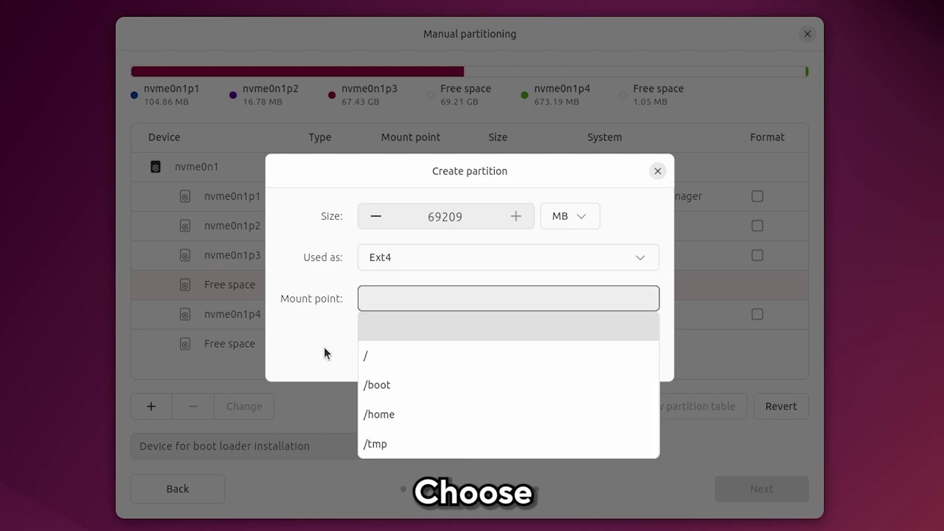
{"action": "left_click", "coordinate": [438, 359]}
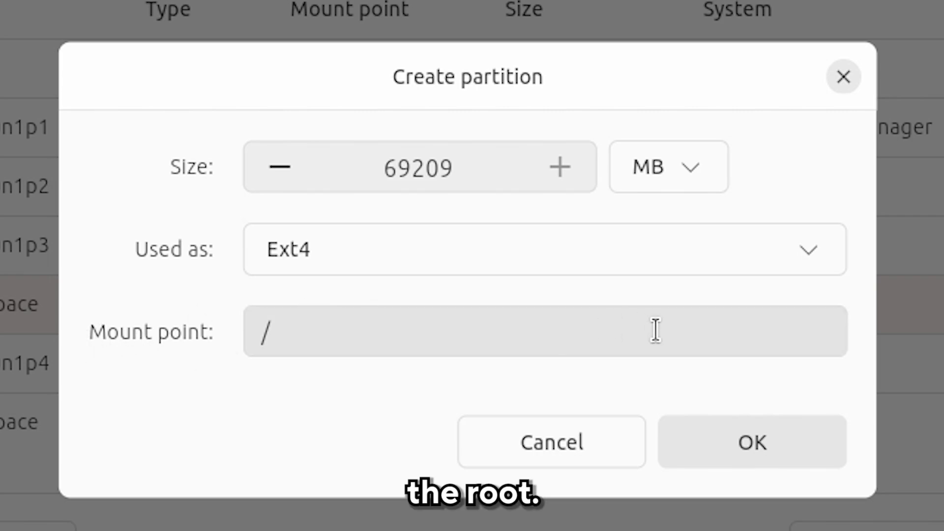
{"action": "left_click", "coordinate": [601, 334]}
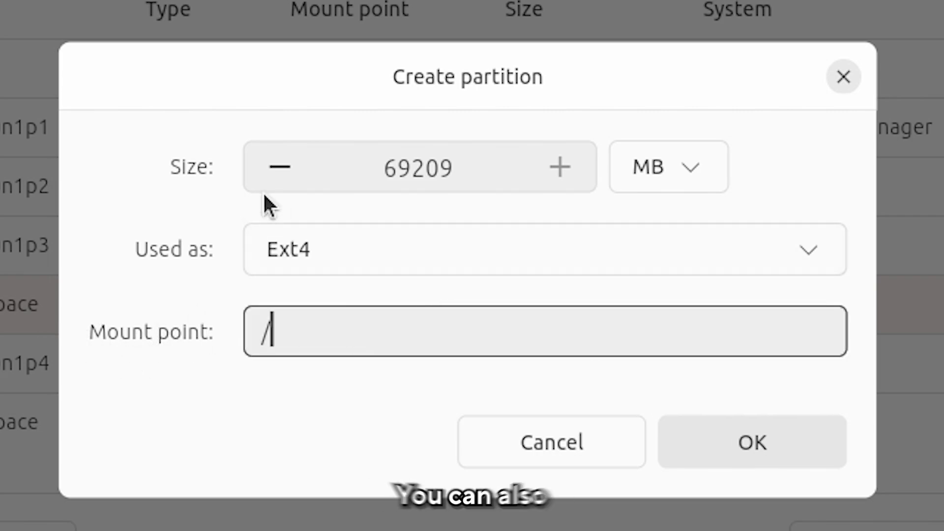
{"action": "left_click", "coordinate": [273, 171]}
{"action": "left_click_drag", "start_coordinate": [273, 178], "coordinate": [273, 178]}
{"action": "double_click", "coordinate": [400, 165]}
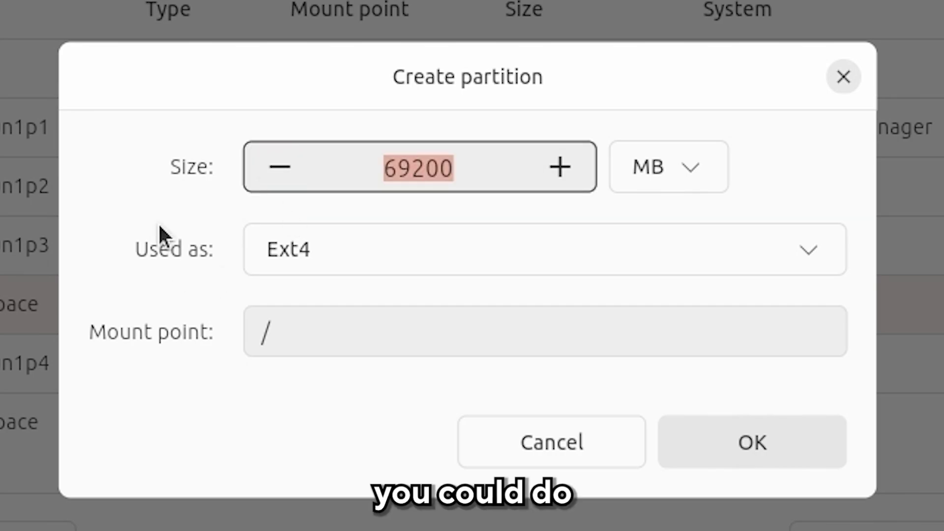
{"action": "type", "text": "64128"}
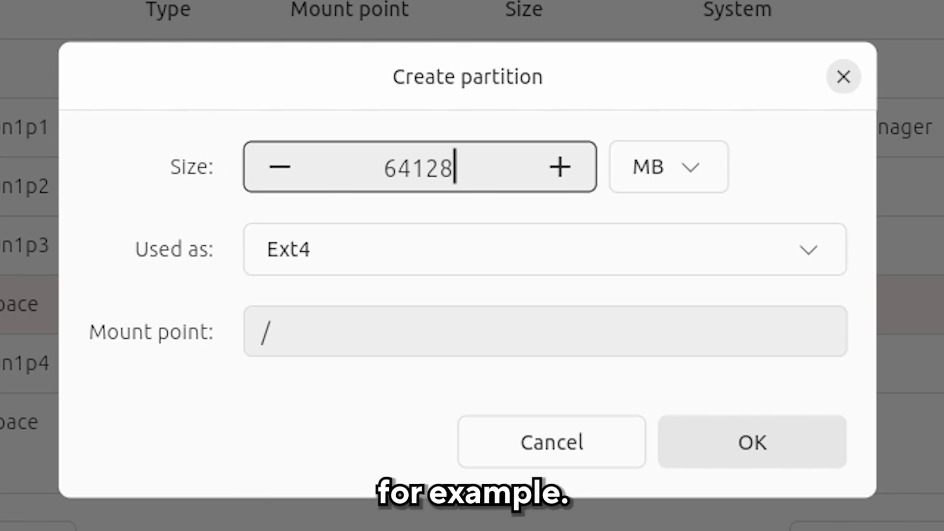
{"action": "left_click", "coordinate": [735, 442]}
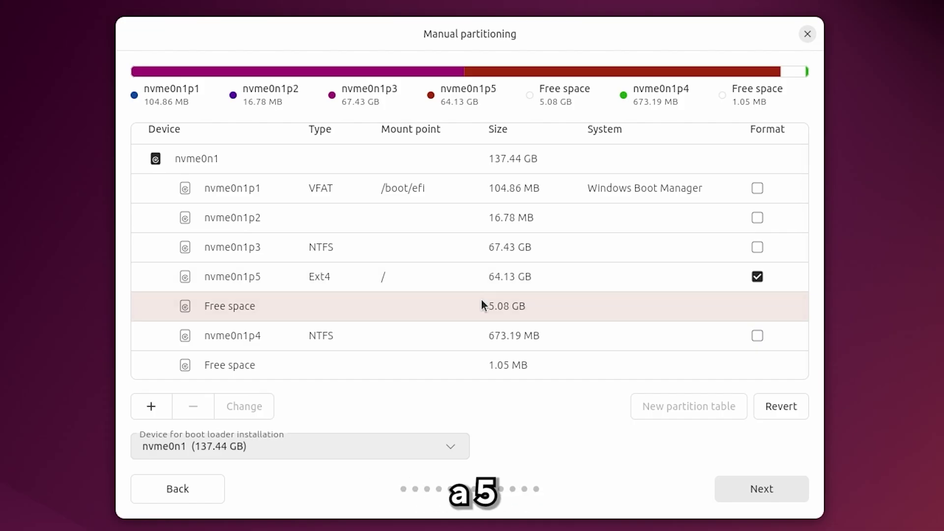
Step: Turn the remaining 5080 MB of free space into a swap partition
{"action": "left_click", "coordinate": [150, 408]}
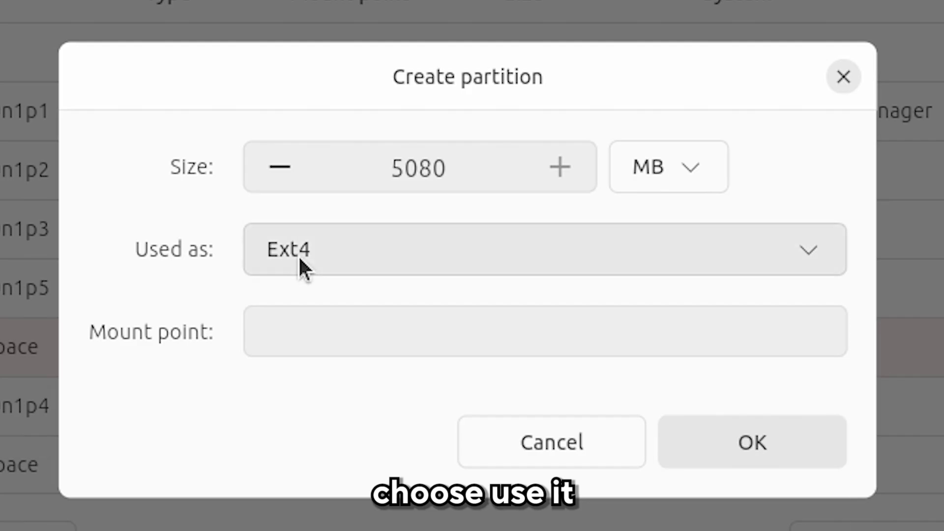
{"action": "left_click", "coordinate": [385, 265]}
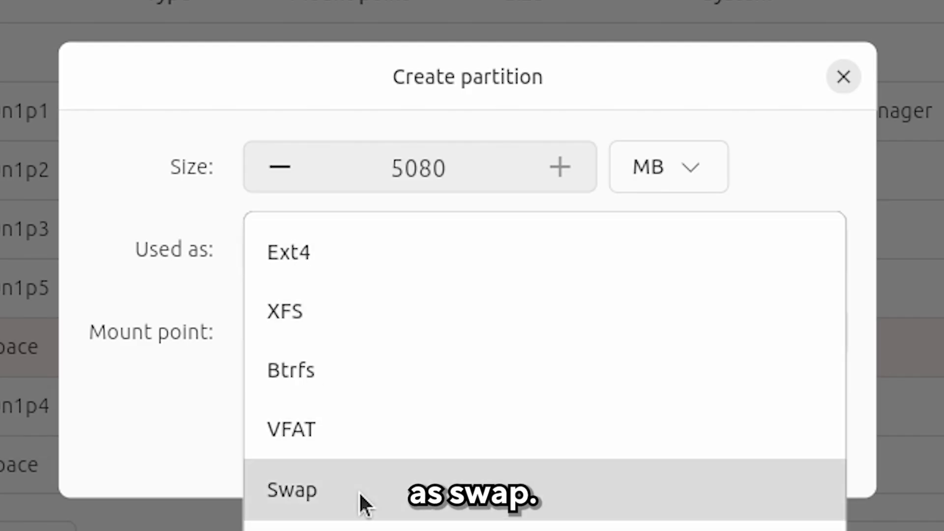
{"action": "left_click", "coordinate": [358, 491]}
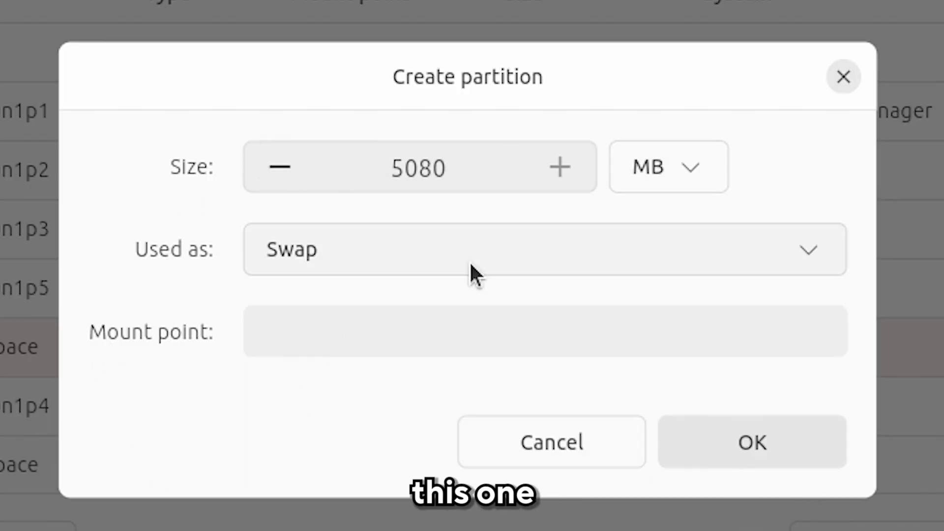
{"action": "left_click", "coordinate": [820, 450]}
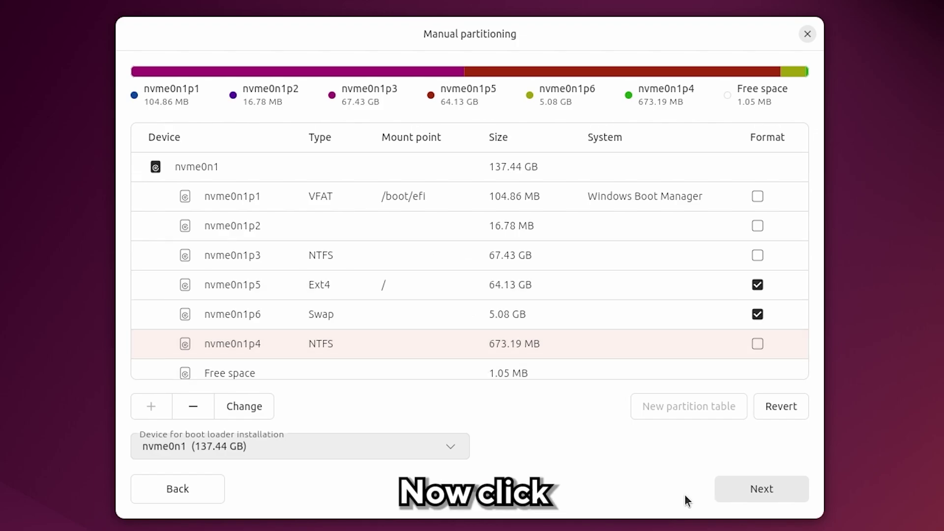
Step: Accept the partition layout, account details and Europe/Rome timezone, then start installing with the log shown
{"action": "left_click", "coordinate": [777, 490]}
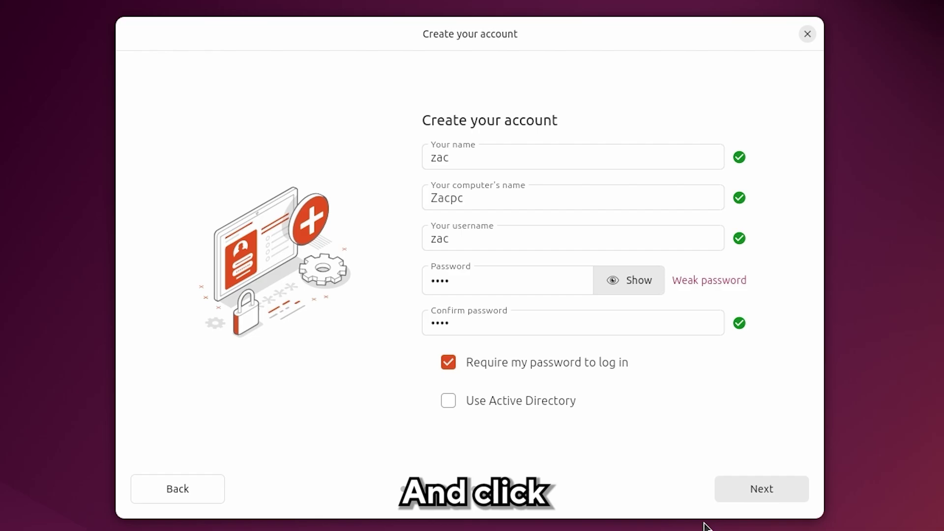
{"action": "left_click", "coordinate": [759, 490]}
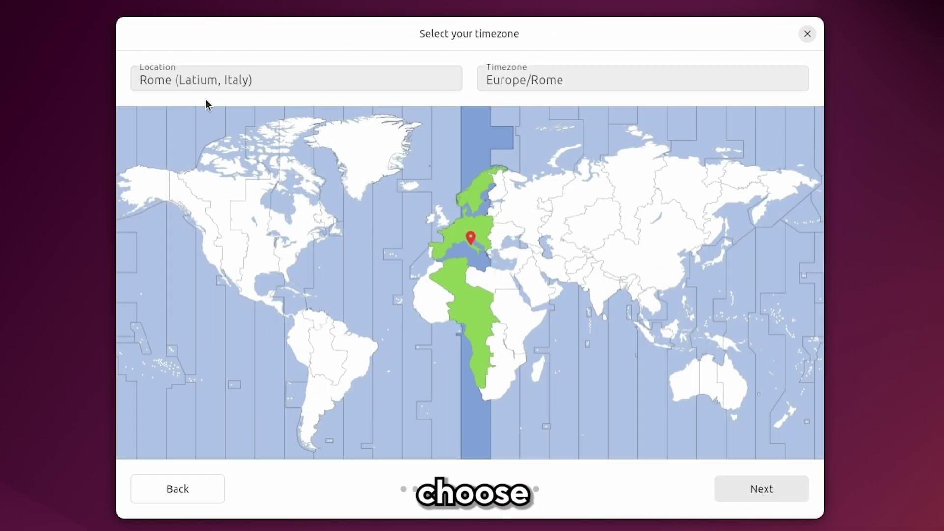
{"action": "left_click", "coordinate": [768, 498]}
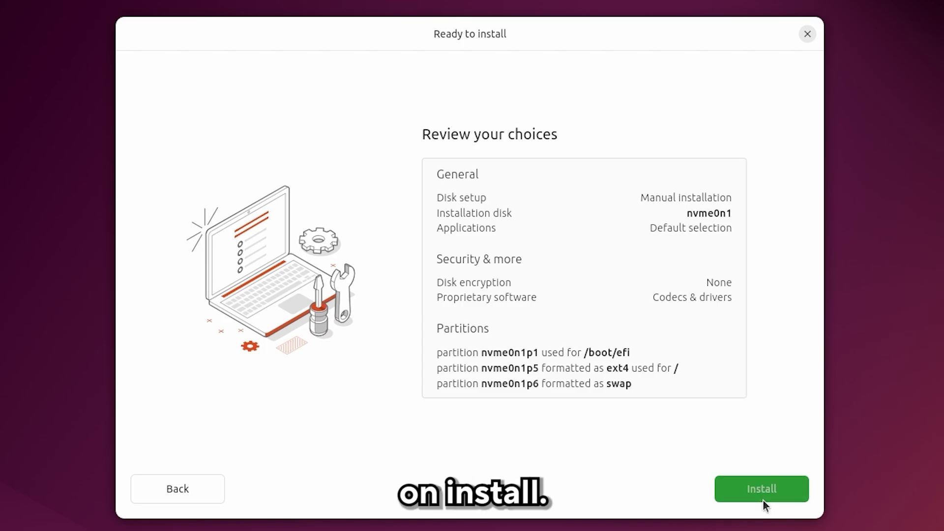
{"action": "left_click", "coordinate": [763, 501]}
{"action": "left_click", "coordinate": [797, 491]}
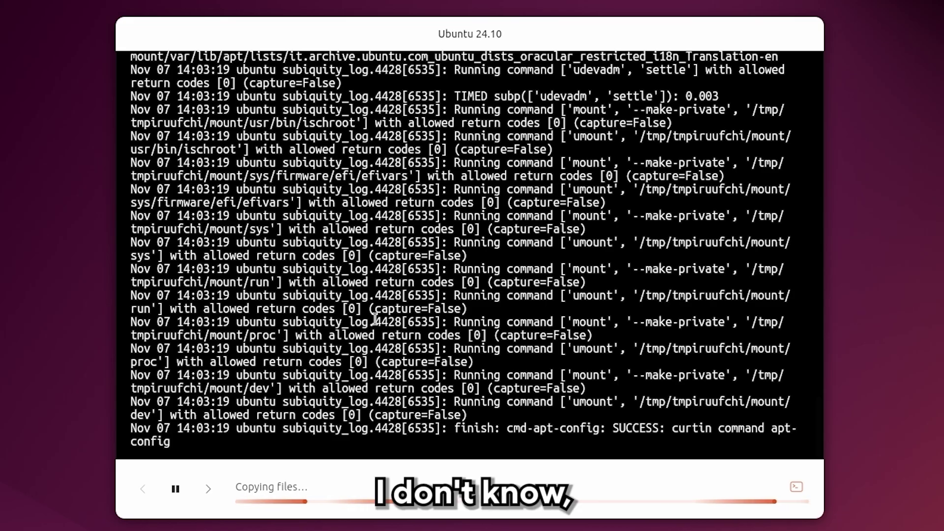
Step: Hide the installation log and let file copying finish before restarting to GRUB
{"action": "scroll", "coordinate": [536, 255], "scroll_direction": "up", "scroll_amount": 10}
{"action": "scroll", "coordinate": [536, 255], "scroll_direction": "down", "scroll_amount": 10}
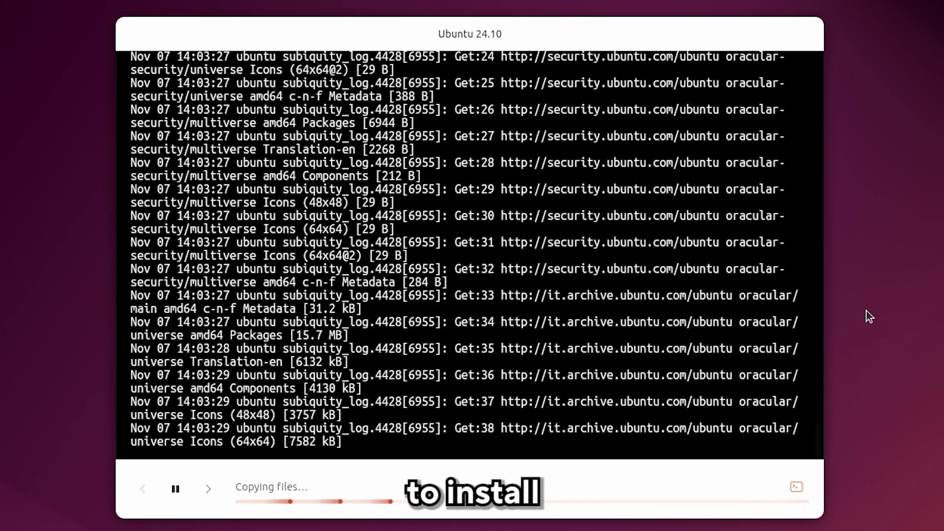
{"action": "left_click", "coordinate": [796, 488]}
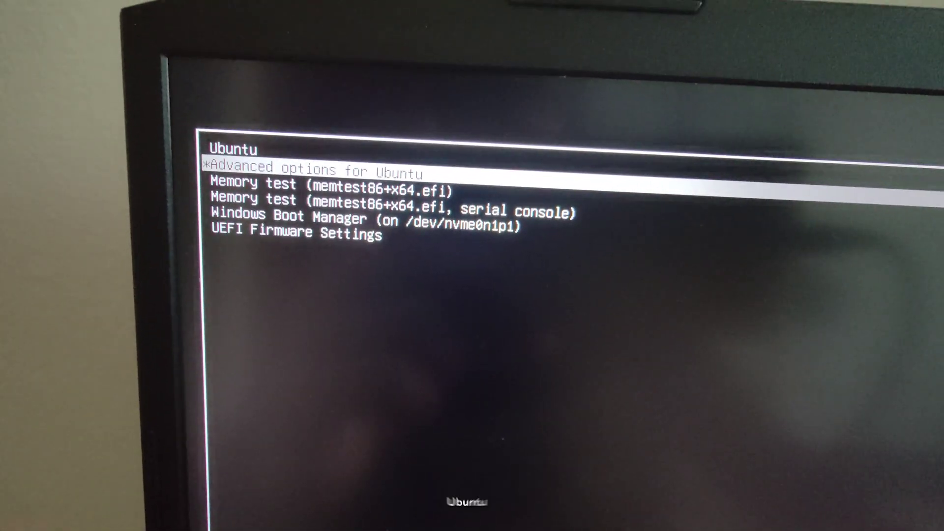
Step: Browse the Advanced options for Ubuntu kernel entries in GRUB, then return to the main menu
{"action": "key", "text": "Up"}
{"action": "key", "text": "Down"}
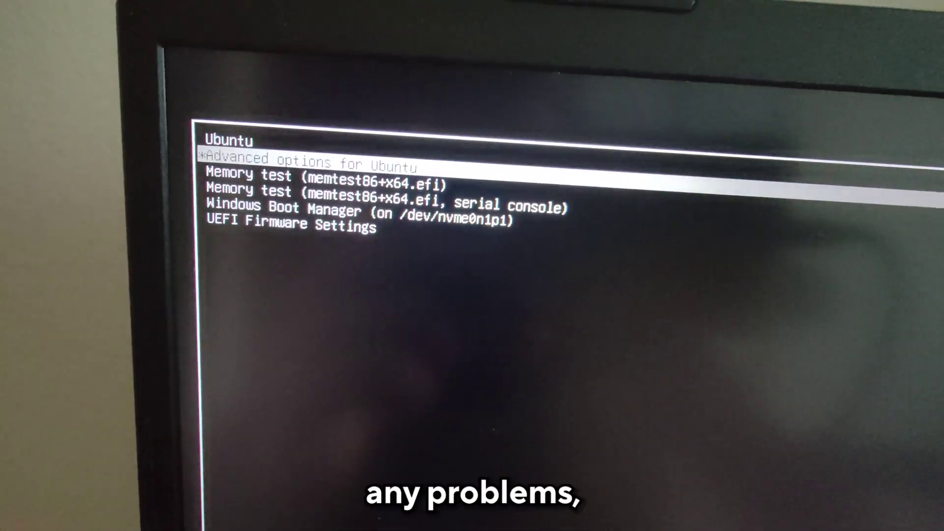
{"action": "key", "text": "Return"}
{"action": "key", "text": "Down"}
{"action": "key", "text": "Down"}
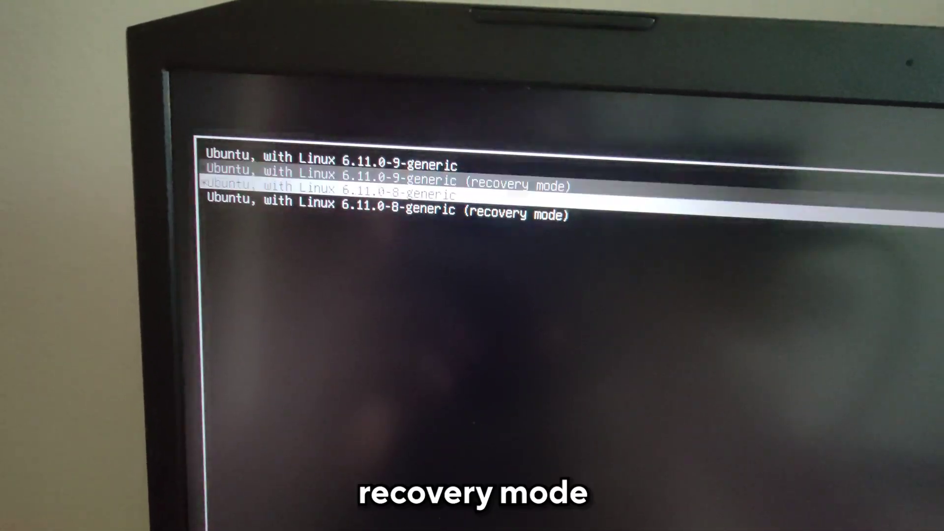
{"action": "key", "text": "Up"}
{"action": "key", "text": "Up"}
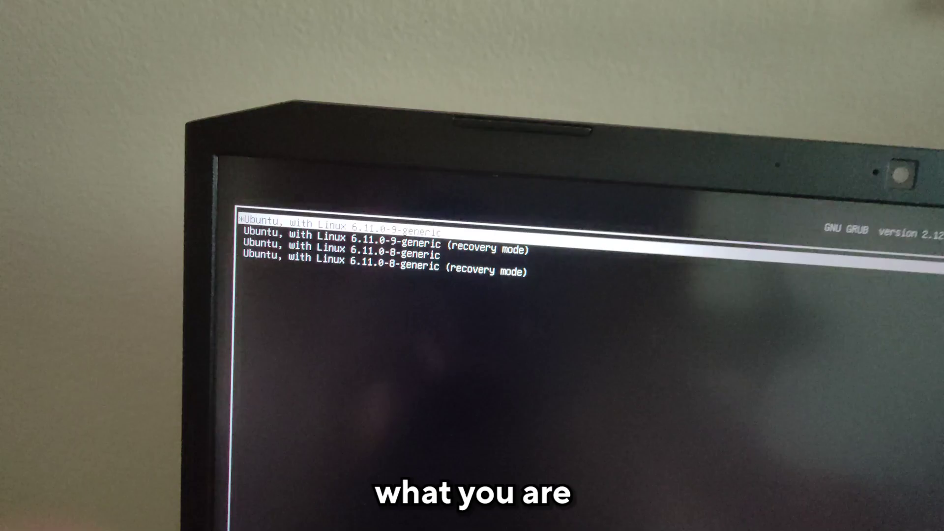
{"action": "key", "text": "Escape"}
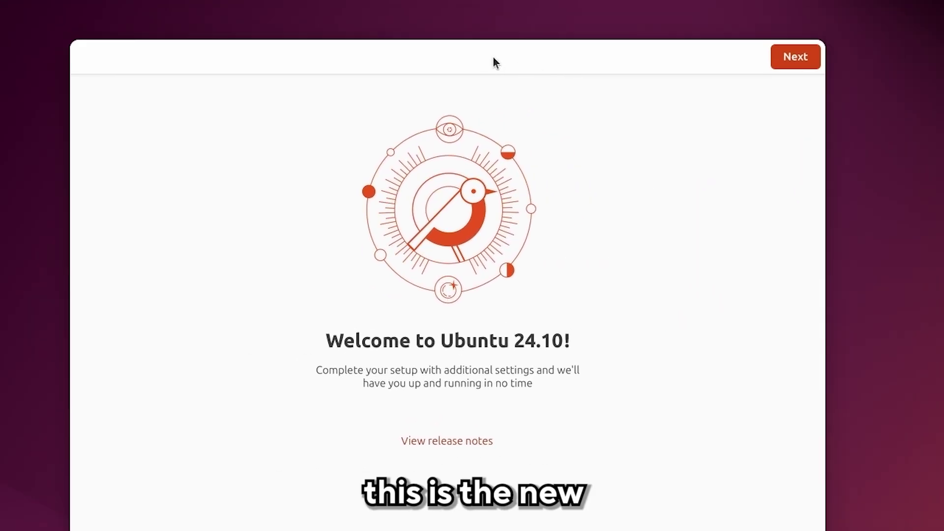
Step: Step through the Welcome to Ubuntu 24.10 pages and finish the first-run setup
{"action": "left_click", "coordinate": [812, 22]}
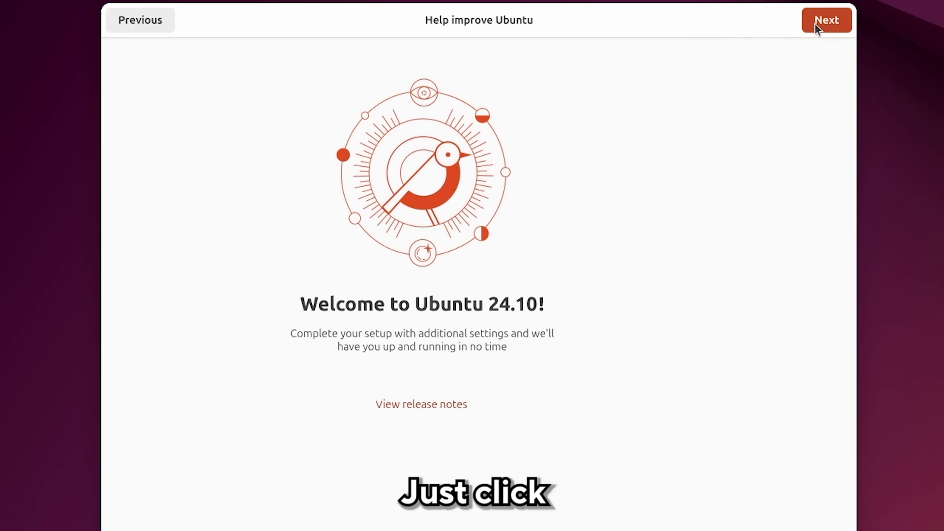
{"action": "left_click", "coordinate": [815, 25]}
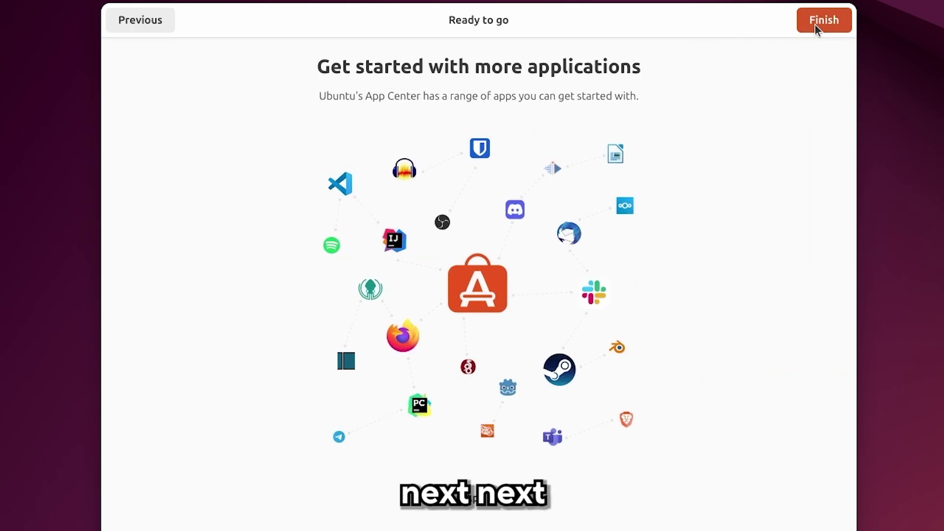
{"action": "left_click", "coordinate": [815, 24]}
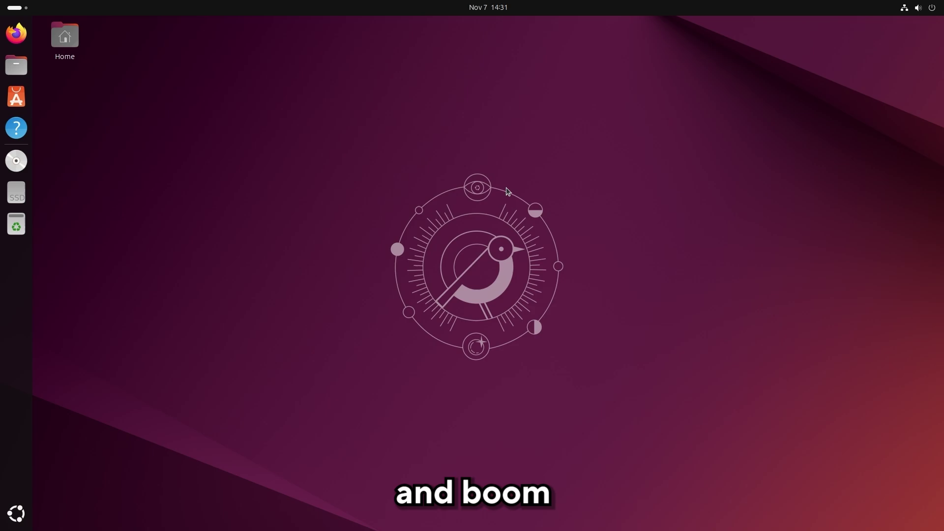
Step: Show the applications overview listing Terminal, Settings and Text Editor
{"action": "left_click", "coordinate": [936, 6]}
{"action": "left_click", "coordinate": [939, 4]}
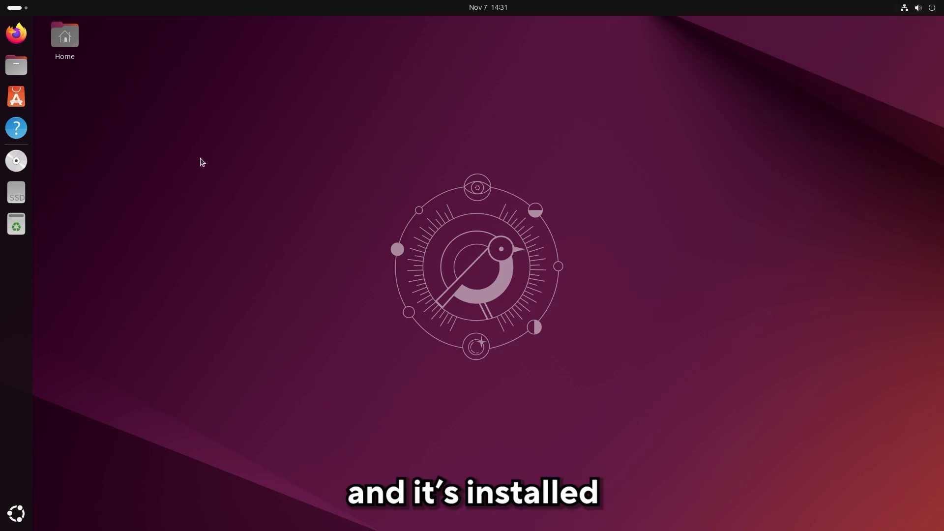
{"action": "left_click_drag", "start_coordinate": [165, 185], "coordinate": [775, 382]}
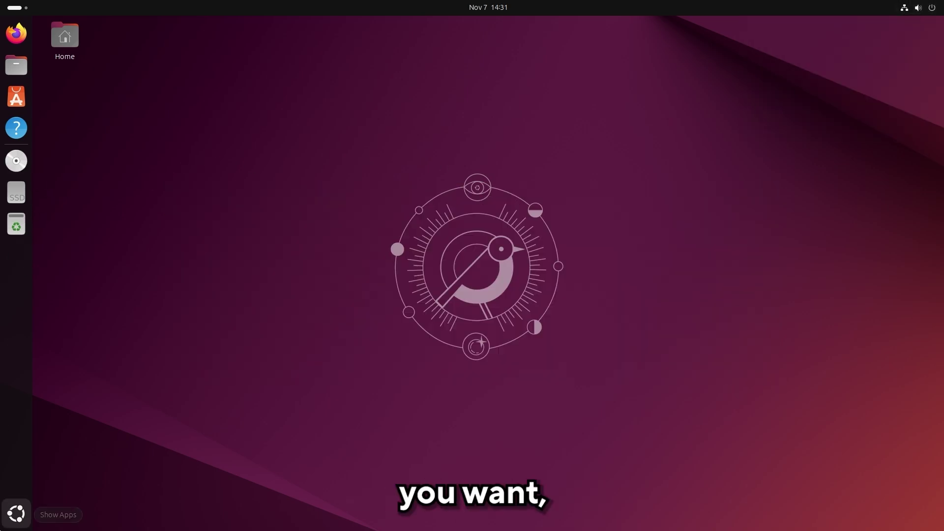
{"action": "left_click", "coordinate": [11, 524]}
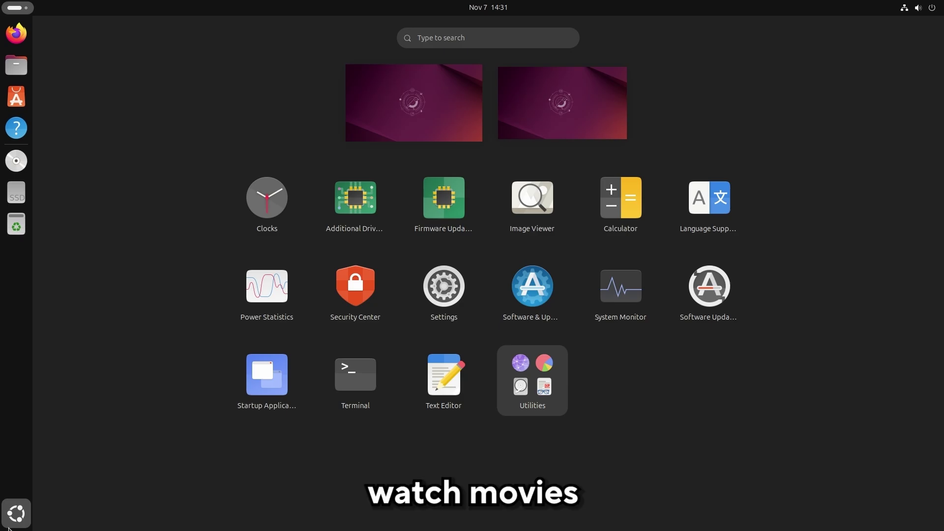
Step: Launch Software Updater, send the error report and authenticate with the account password
{"action": "left_click", "coordinate": [679, 311]}
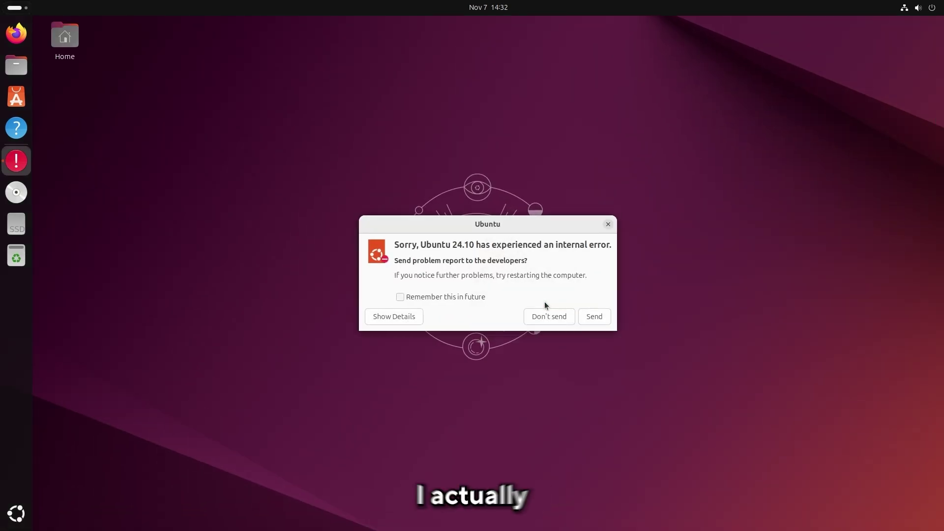
{"action": "left_click", "coordinate": [593, 317]}
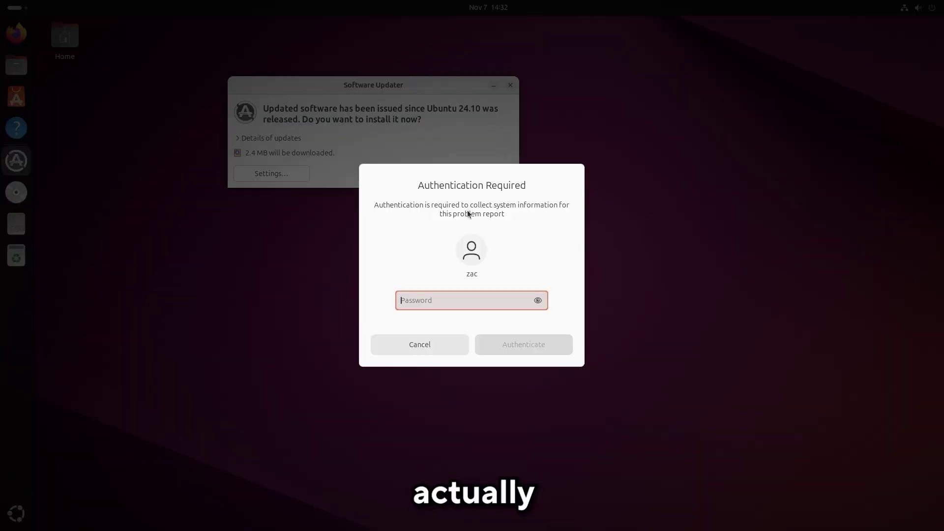
{"action": "type", "text": "•••"}
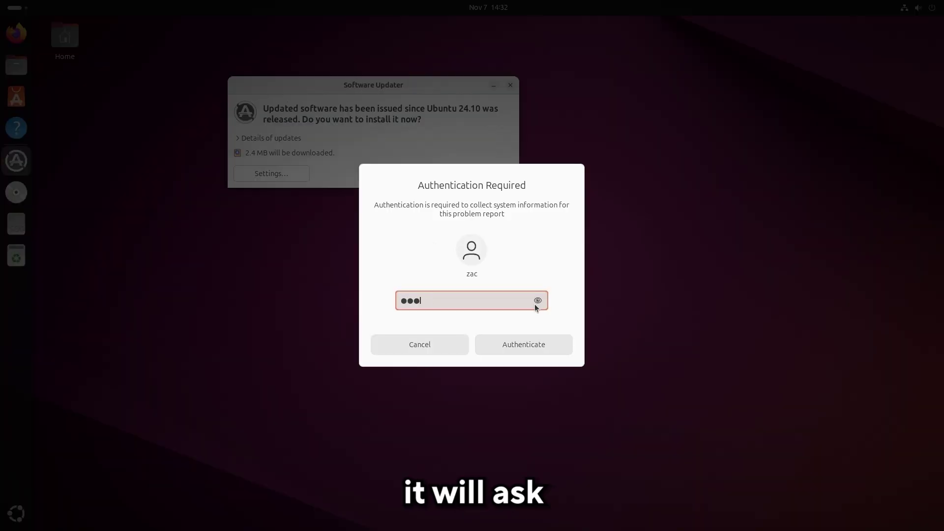
{"action": "left_click", "coordinate": [527, 344]}
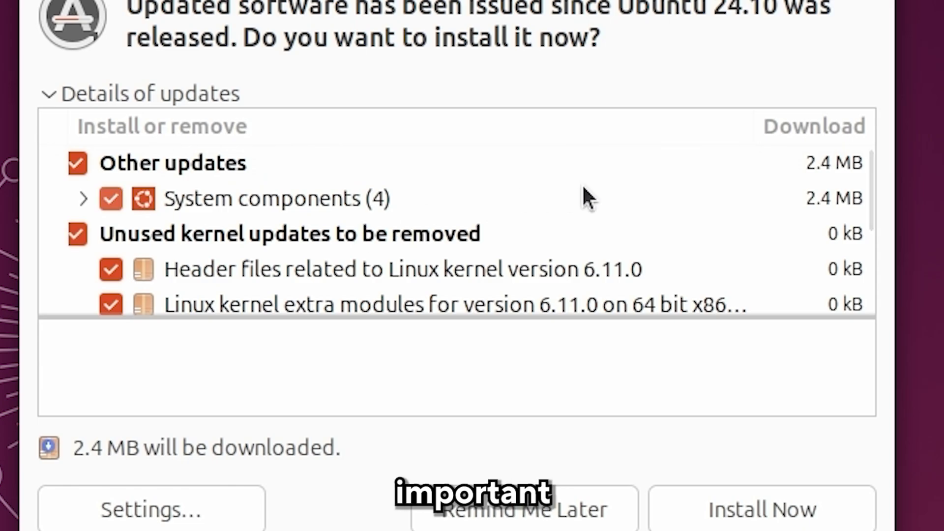
Step: Install the 2.4 MB of pending updates and restart the computer
{"action": "scroll", "coordinate": [312, 226], "scroll_direction": "down", "scroll_amount": 3}
{"action": "scroll", "coordinate": [443, 276], "scroll_direction": "up", "scroll_amount": 3}
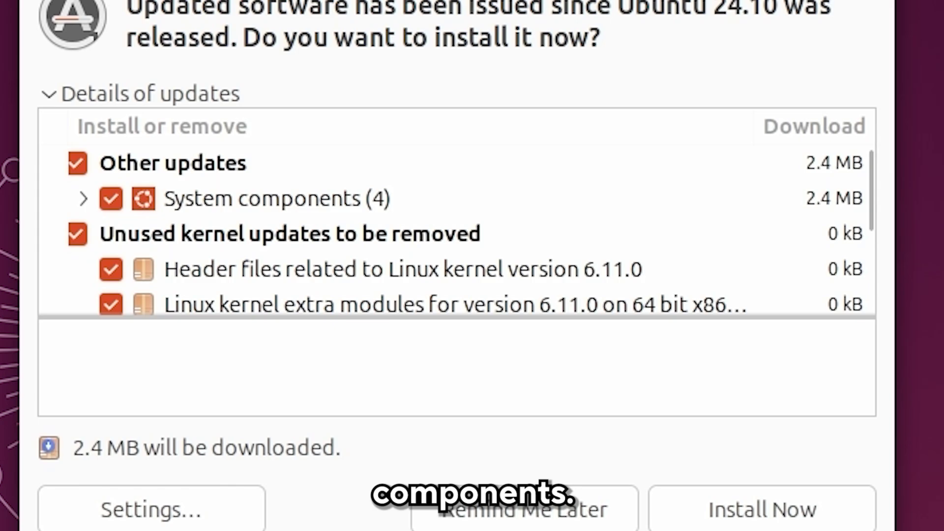
{"action": "left_click", "coordinate": [797, 498]}
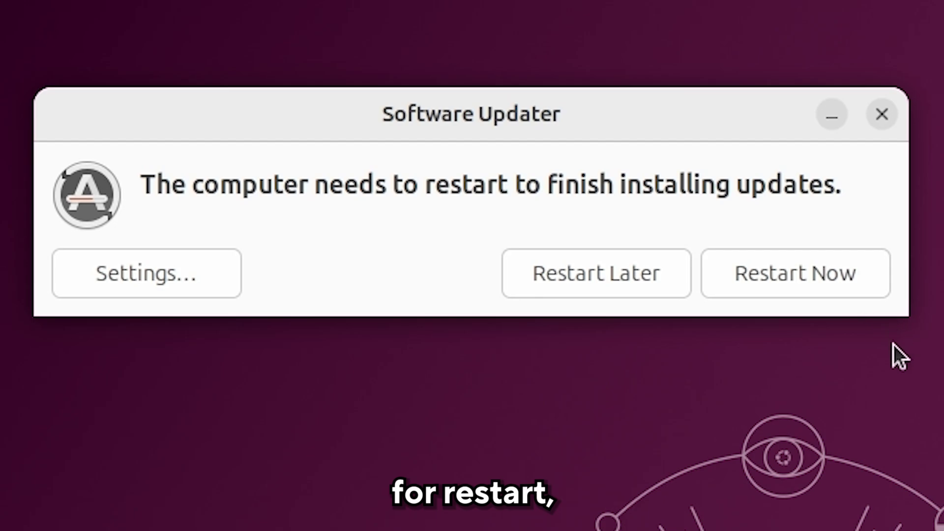
{"action": "left_click", "coordinate": [845, 283]}
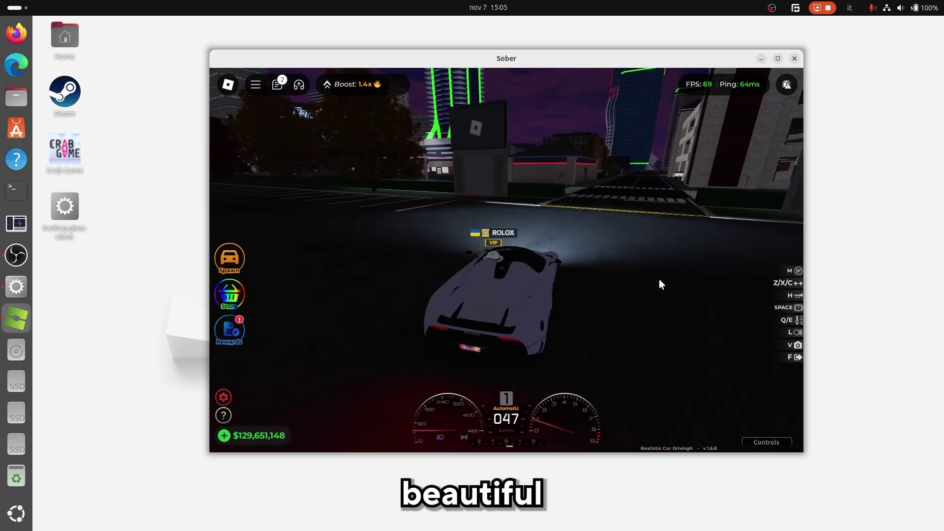
Step: Pull away in the green hatchback, steering left and driving across the crosswalk
{"action": "key", "text": "w"}
{"action": "key", "text": "a"}
{"action": "key", "text": "s"}
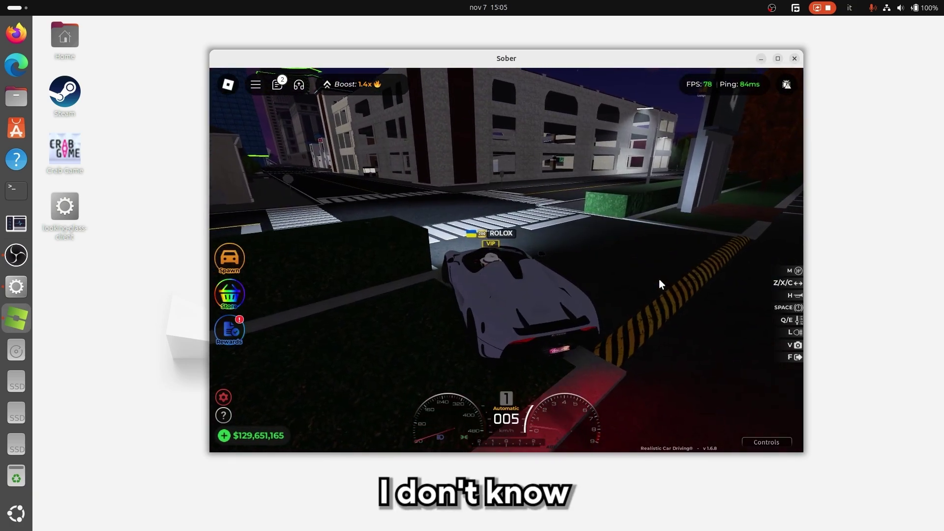
{"action": "key", "text": "w"}
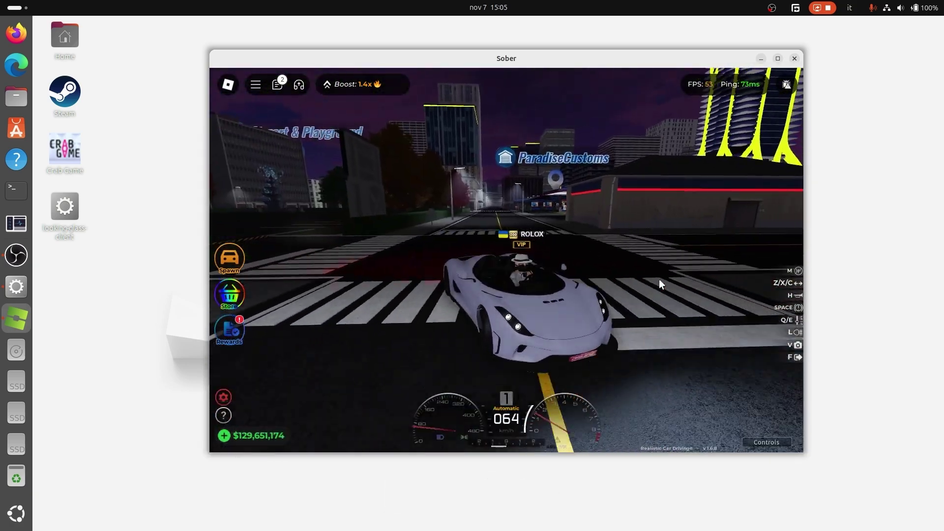
{"action": "key", "text": "d"}
{"action": "key", "text": "w"}
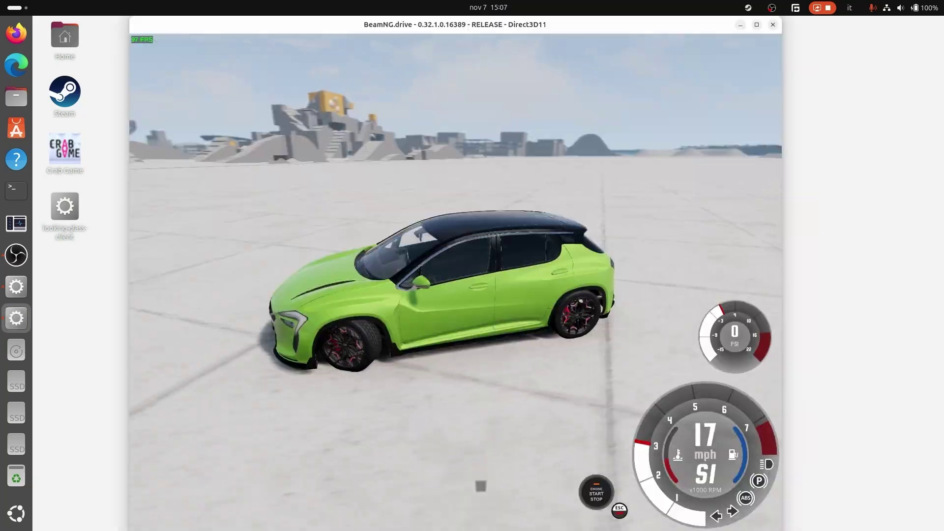
Step: Accelerate down the straight to about 72 mph and veer left into the concrete block
{"action": "key", "text": "w"}
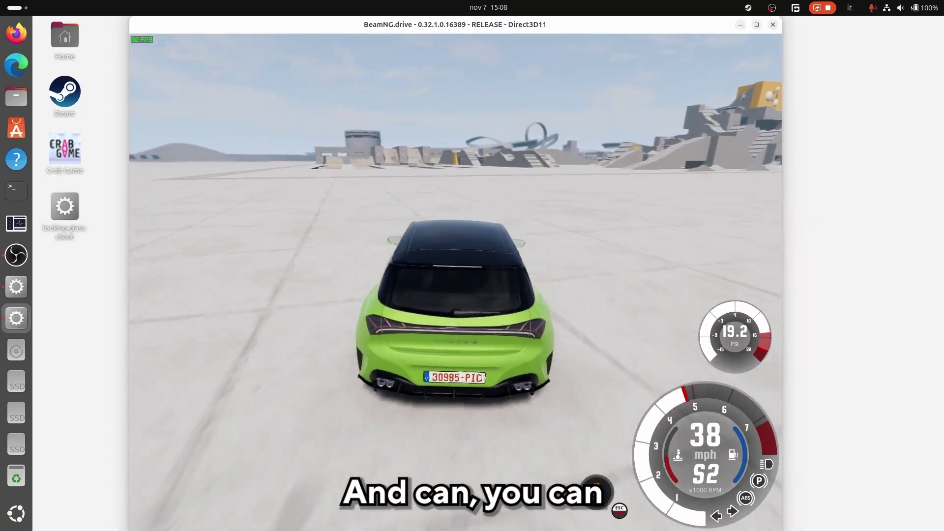
{"action": "key", "text": "w"}
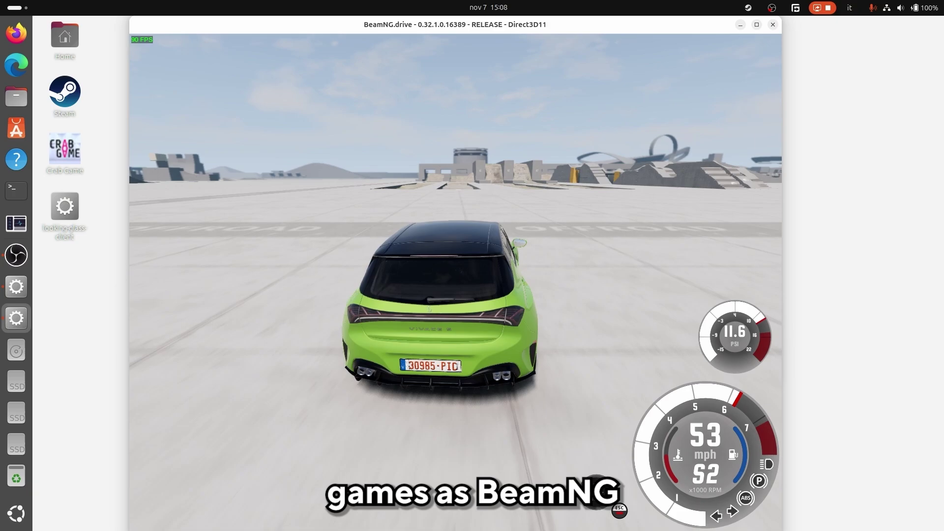
{"action": "key", "text": "w"}
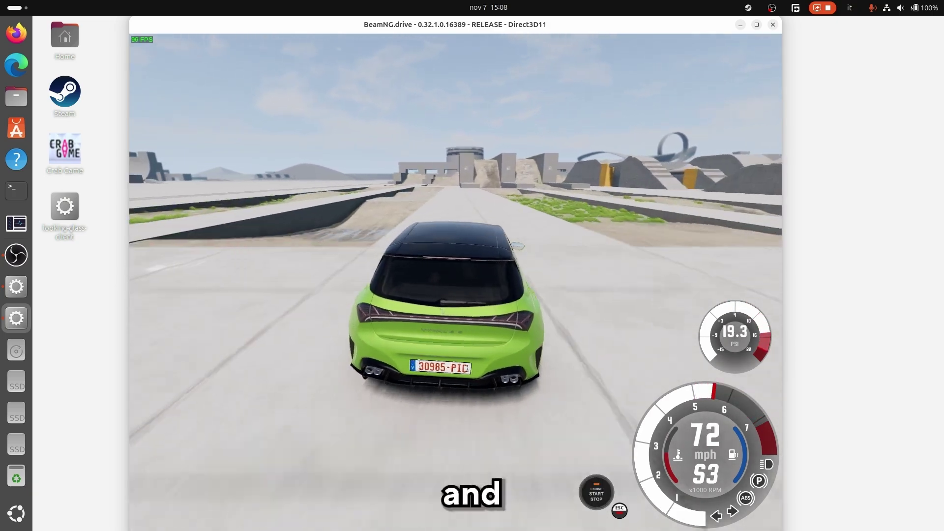
{"action": "key", "text": "a"}
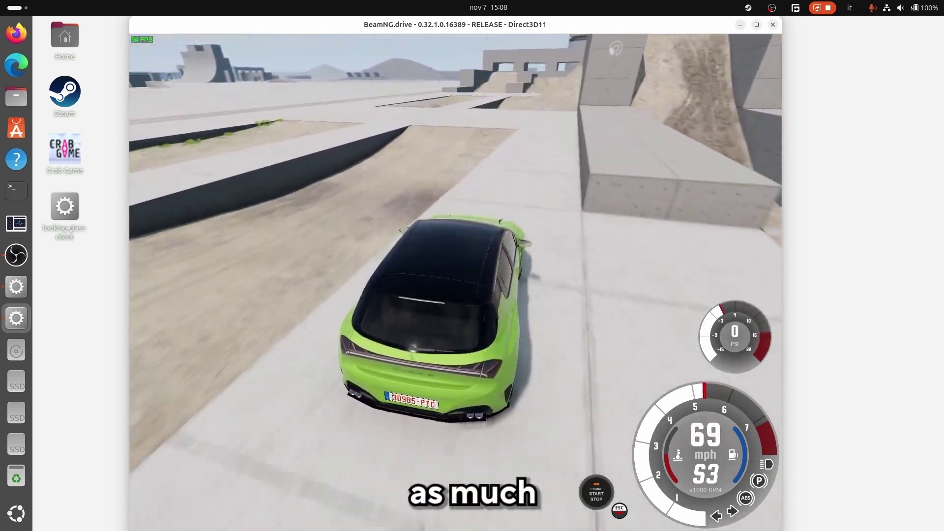
{"action": "key", "text": "a"}
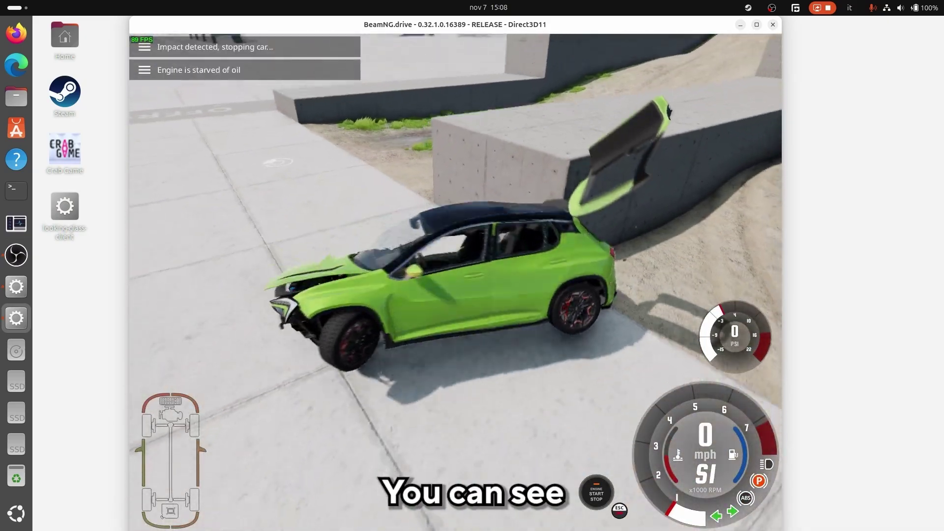
{"action": "key", "text": "s"}
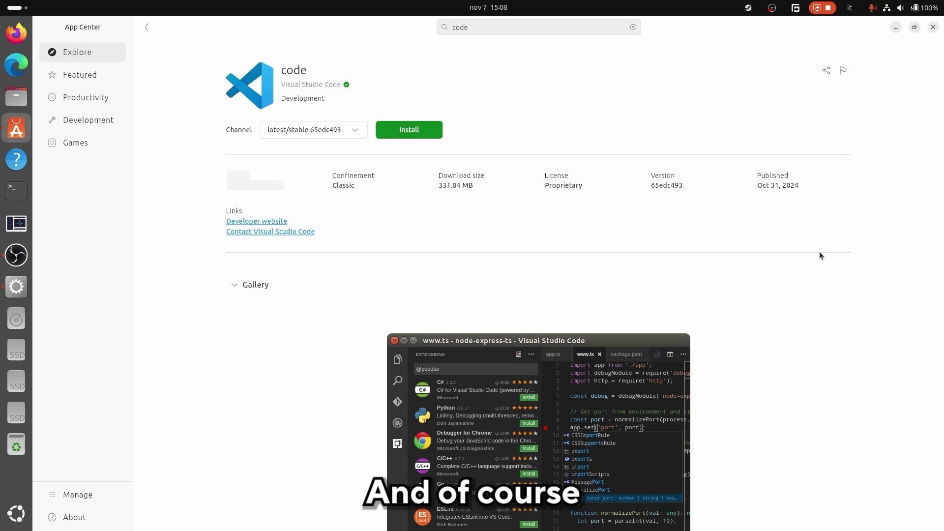
Step: Scroll the Visual Studio Code page, then return to and browse the 'code' search results
{"action": "scroll", "coordinate": [819, 253], "scroll_direction": "down", "scroll_amount": 5}
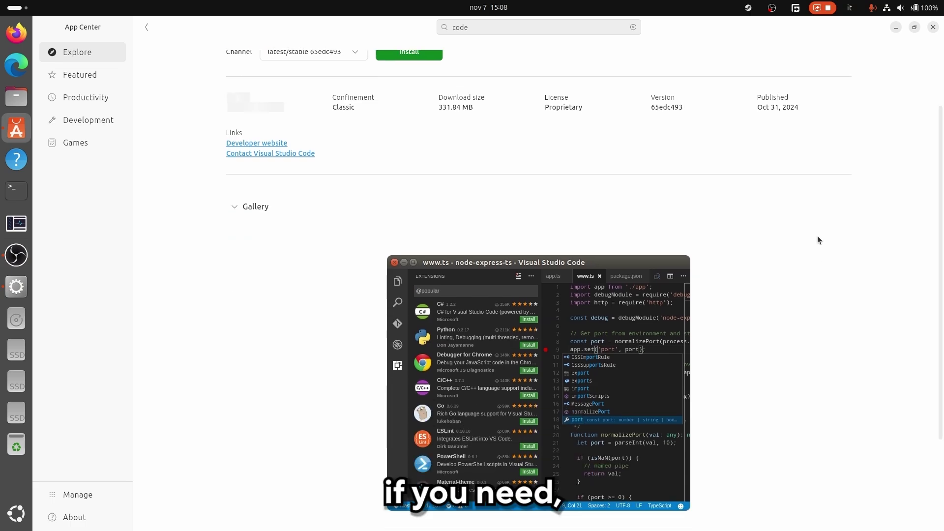
{"action": "scroll", "coordinate": [825, 234], "scroll_direction": "down", "scroll_amount": 3}
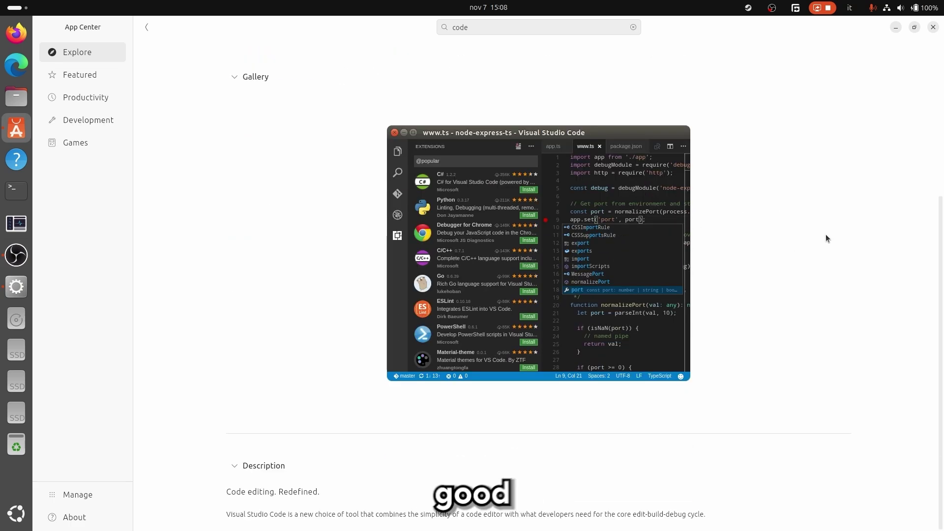
{"action": "scroll", "coordinate": [825, 234], "scroll_direction": "up", "scroll_amount": 8}
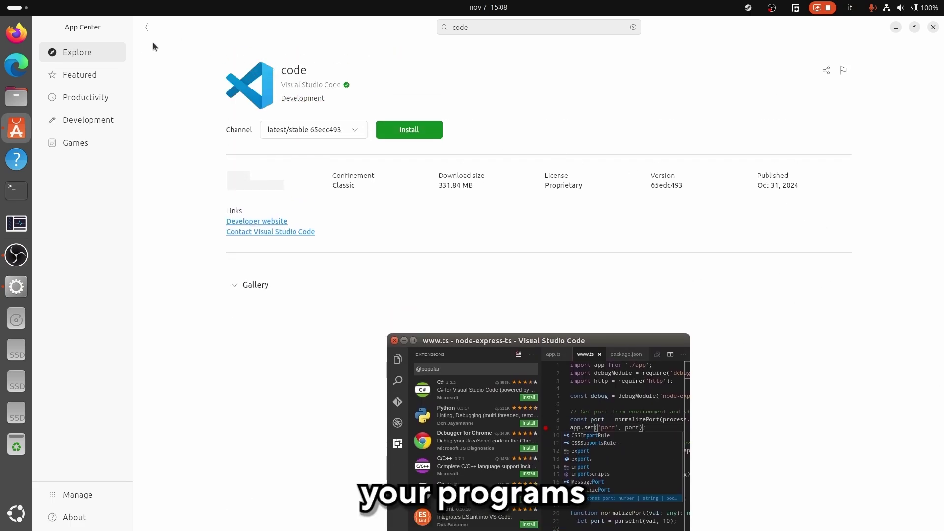
{"action": "left_click", "coordinate": [146, 35]}
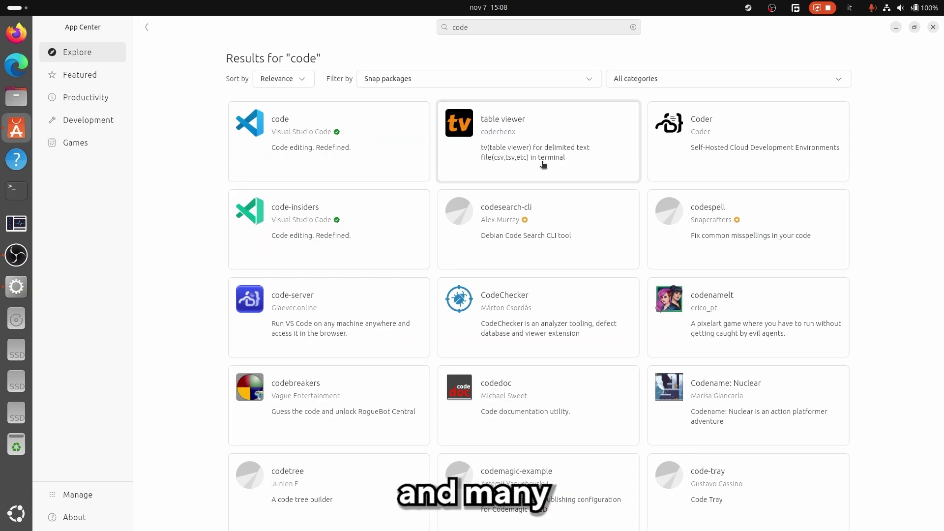
{"action": "scroll", "coordinate": [635, 266], "scroll_direction": "down", "scroll_amount": 12}
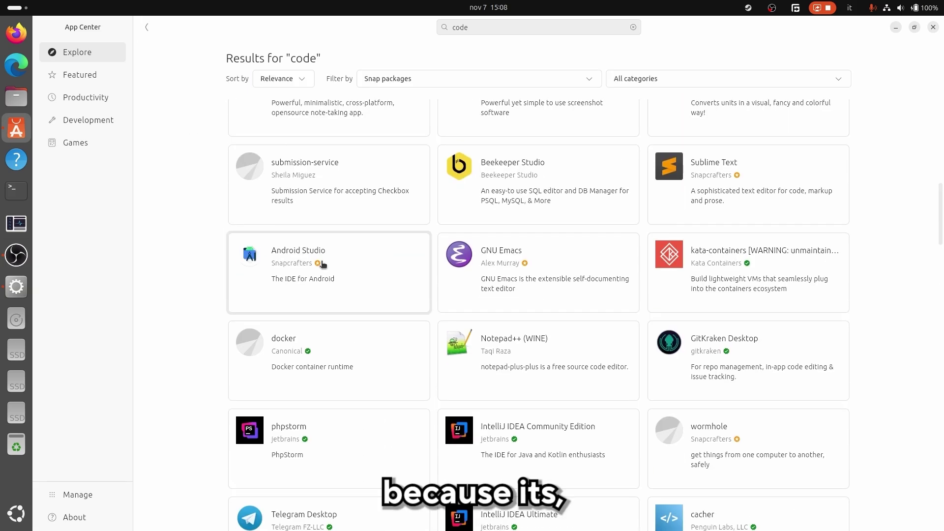
{"action": "scroll", "coordinate": [295, 270], "scroll_direction": "up", "scroll_amount": 3}
{"action": "scroll", "coordinate": [254, 276], "scroll_direction": "up", "scroll_amount": 10}
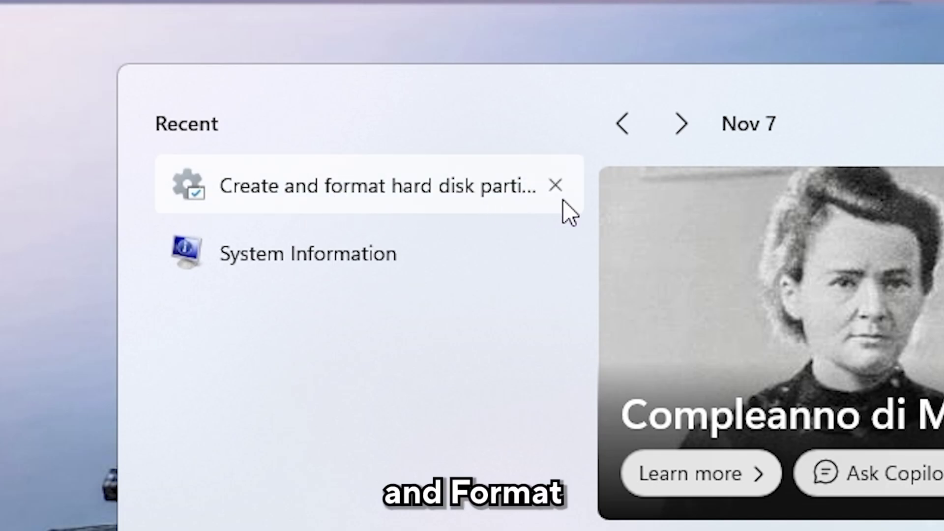
Step: Open Disk Management and delete the 59,72 GB Ubuntu partition
{"action": "left_click", "coordinate": [272, 192]}
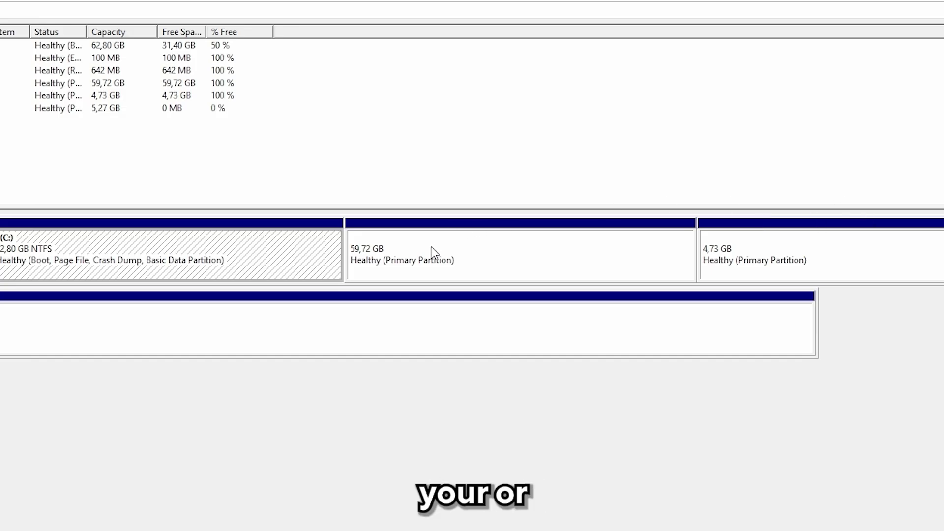
{"action": "left_click", "coordinate": [433, 250]}
{"action": "left_click", "coordinate": [877, 249]}
{"action": "left_click", "coordinate": [588, 259]}
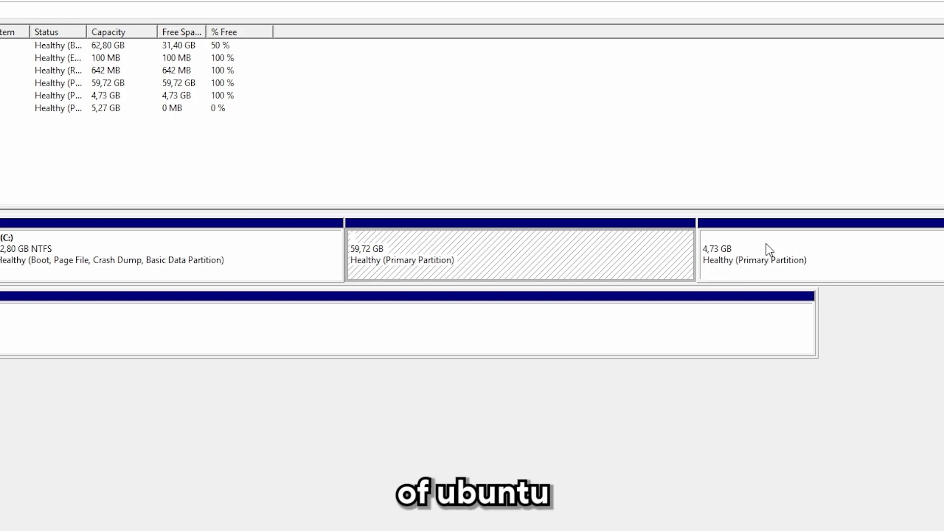
{"action": "left_click", "coordinate": [768, 249]}
{"action": "right_click", "coordinate": [583, 261]}
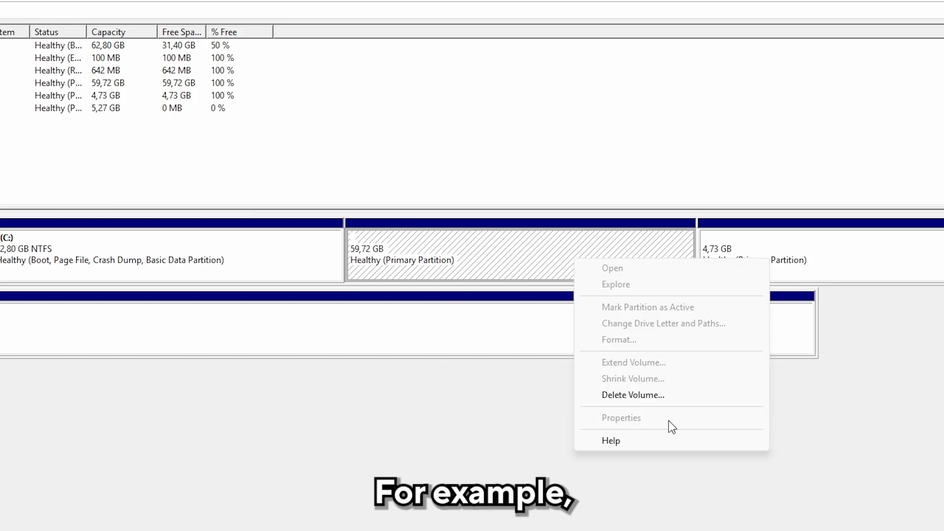
{"action": "left_click", "coordinate": [683, 396]}
{"action": "left_click", "coordinate": [511, 417]}
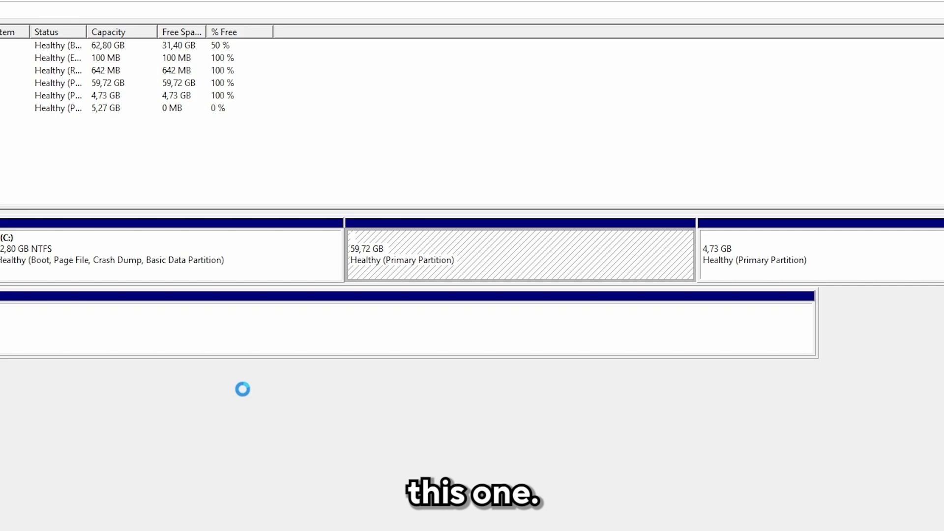
Step: Delete the 4,73 GB Ubuntu partition
{"action": "right_click", "coordinate": [767, 251]}
{"action": "left_click", "coordinate": [866, 380]}
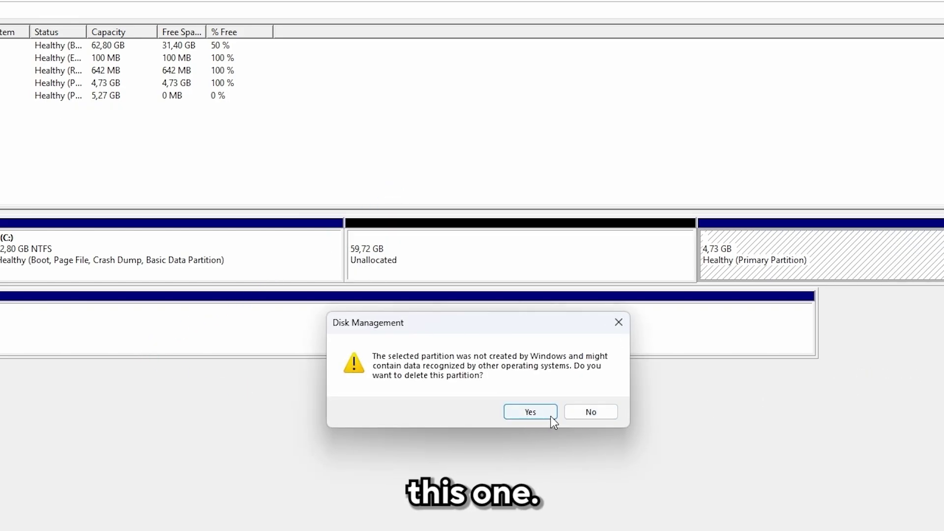
{"action": "left_click", "coordinate": [597, 419]}
{"action": "right_click", "coordinate": [831, 240]}
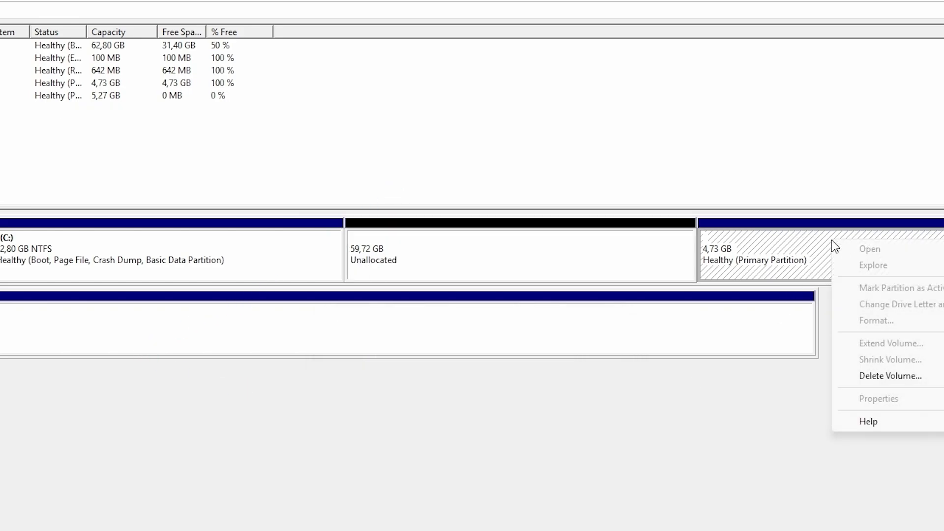
{"action": "left_click", "coordinate": [853, 381]}
{"action": "left_click", "coordinate": [533, 412]}
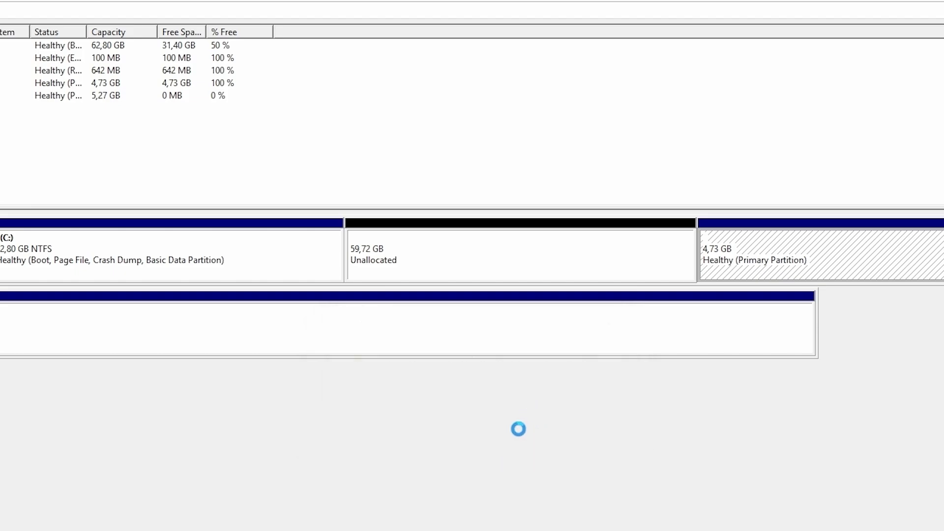
Step: Start the Extend Volume wizard on C: and advance to its final page
{"action": "right_click", "coordinate": [250, 250]}
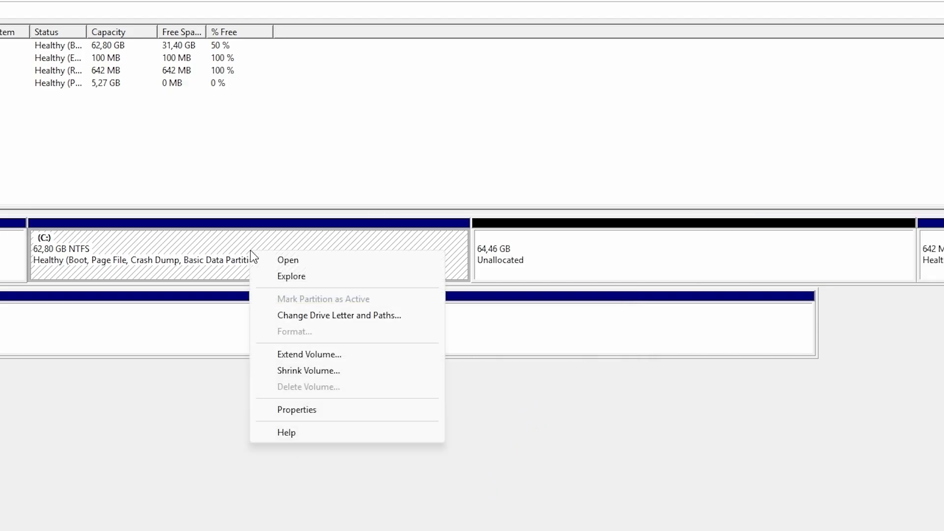
{"action": "left_click", "coordinate": [376, 361]}
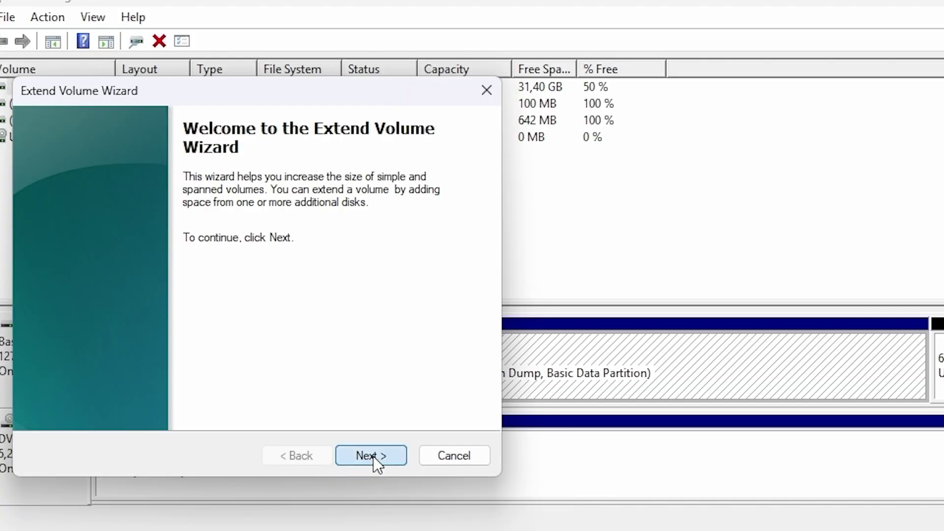
{"action": "left_click", "coordinate": [373, 456]}
{"action": "left_click", "coordinate": [373, 456]}
Step: Finish extending C: into the freed space and open Command Prompt as administrator
{"action": "left_click", "coordinate": [372, 456]}
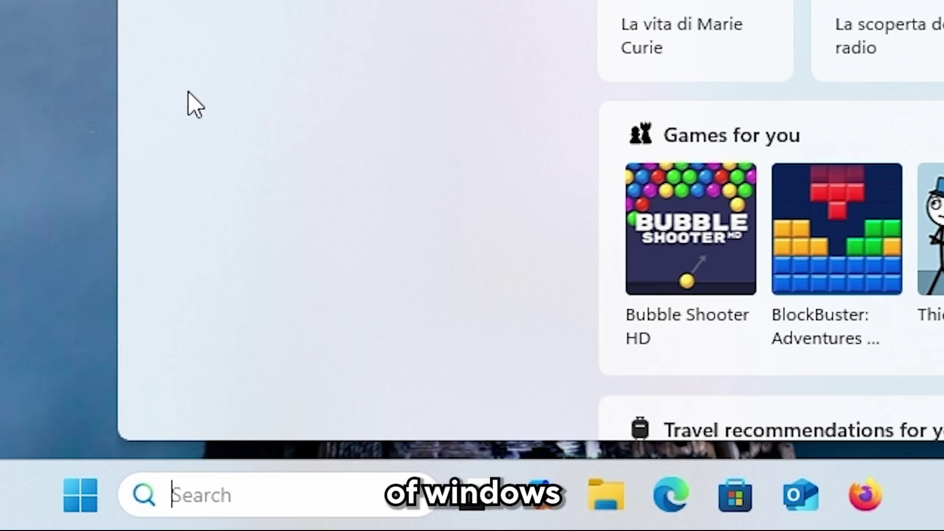
{"action": "type", "text": "cmd"}
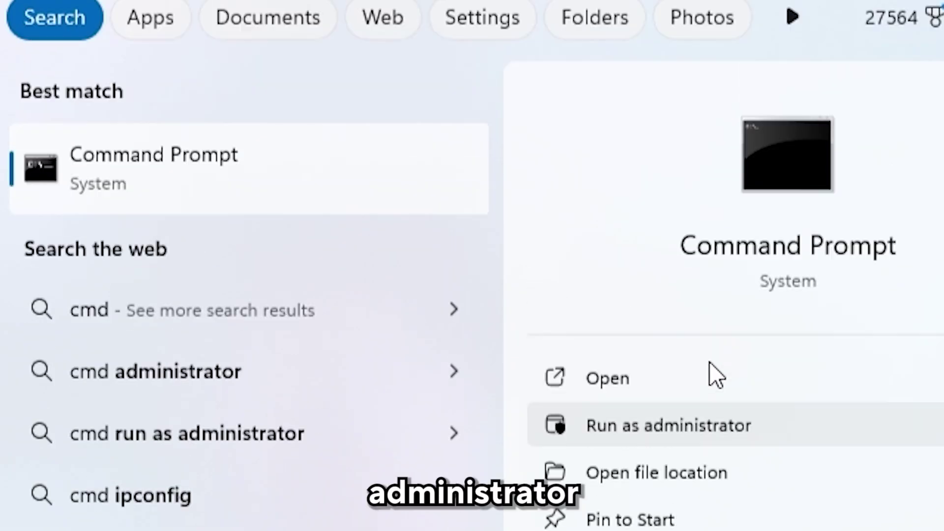
{"action": "left_click", "coordinate": [708, 355]}
{"action": "left_click", "coordinate": [128, 484]}
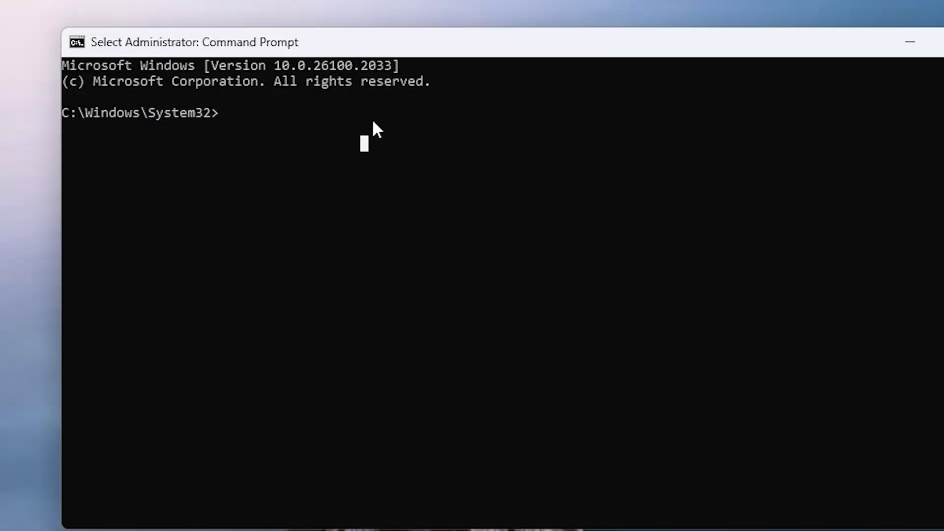
Step: Run diskpart, list disks, select disk 0 and list its partitions
{"action": "type", "text": "dis"}
{"action": "type", "text": "kpart"}
{"action": "key", "text": "Return"}
{"action": "type", "text": "list d"}
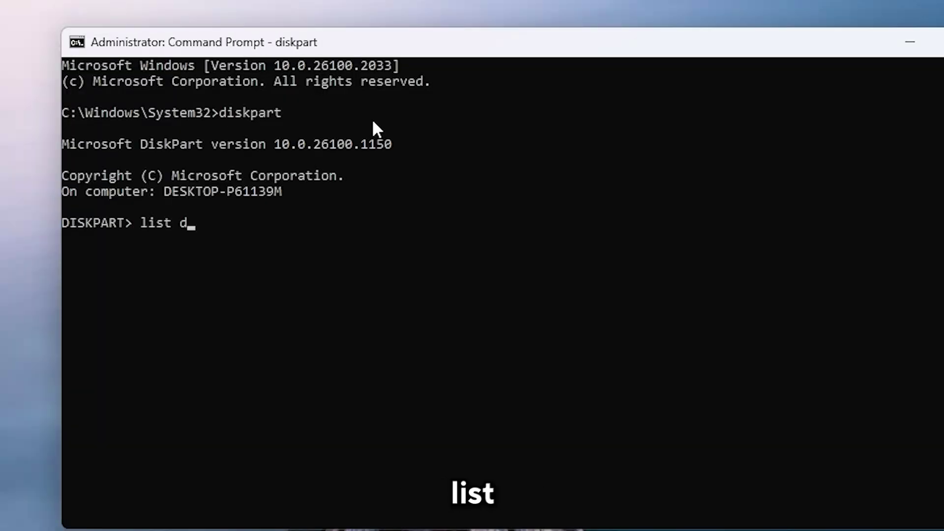
{"action": "type", "text": "isk"}
{"action": "key", "text": "Return"}
{"action": "type", "text": "sel disk"}
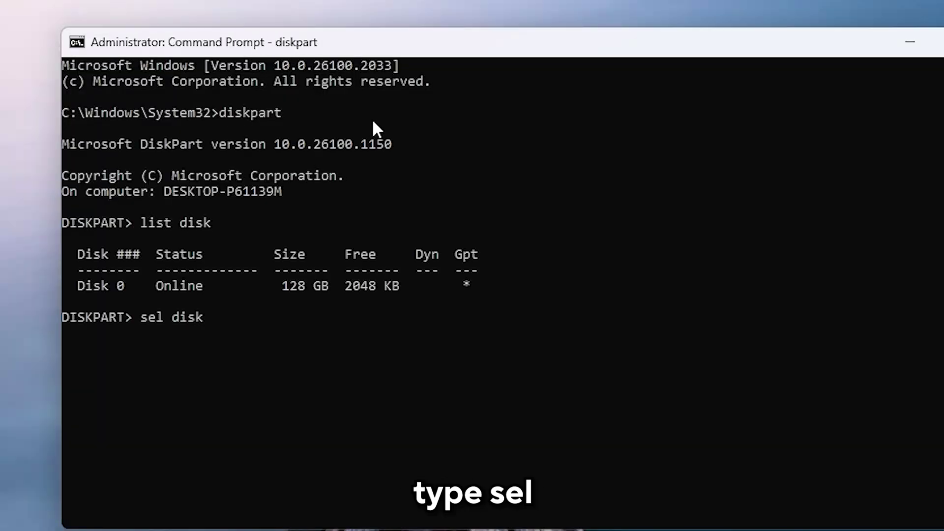
{"action": "type", "text": " 0"}
{"action": "key", "text": "Return"}
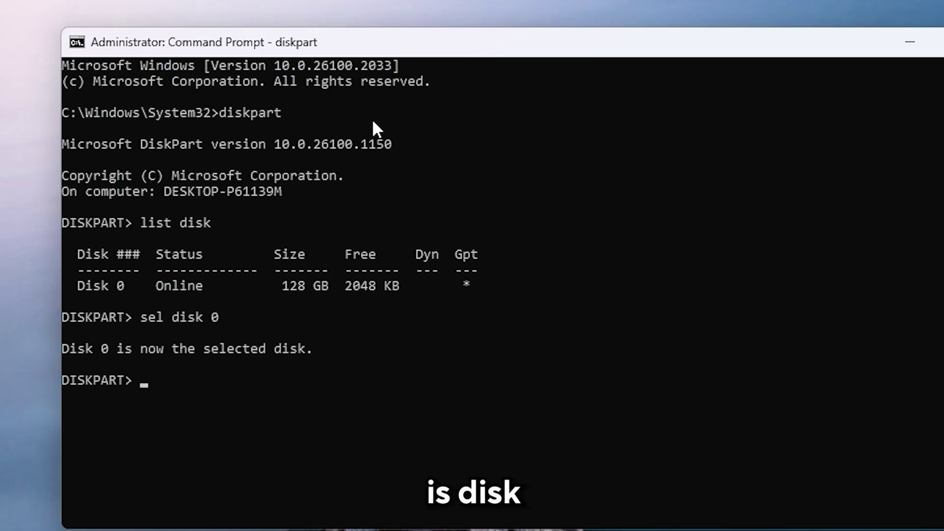
{"action": "type", "text": "t"}
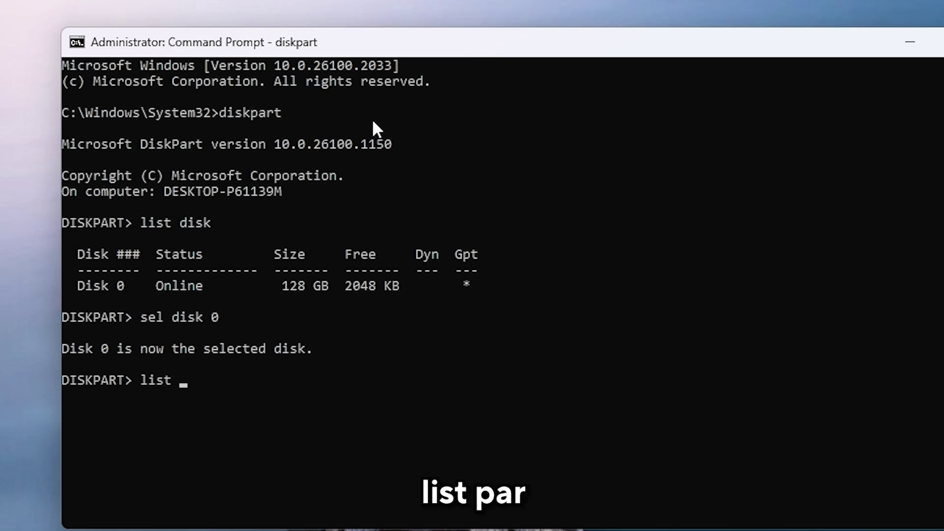
{"action": "type", "text": " par"}
{"action": "key", "text": "Return"}
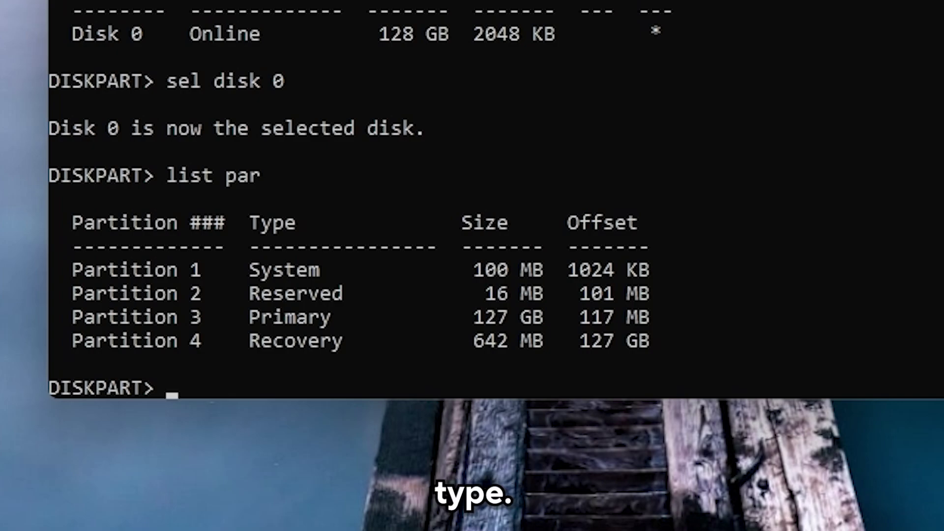
Step: Select Partition 1, the 100 MB System partition, and type assign letter=S
{"action": "type", "text": "sel par 1"}
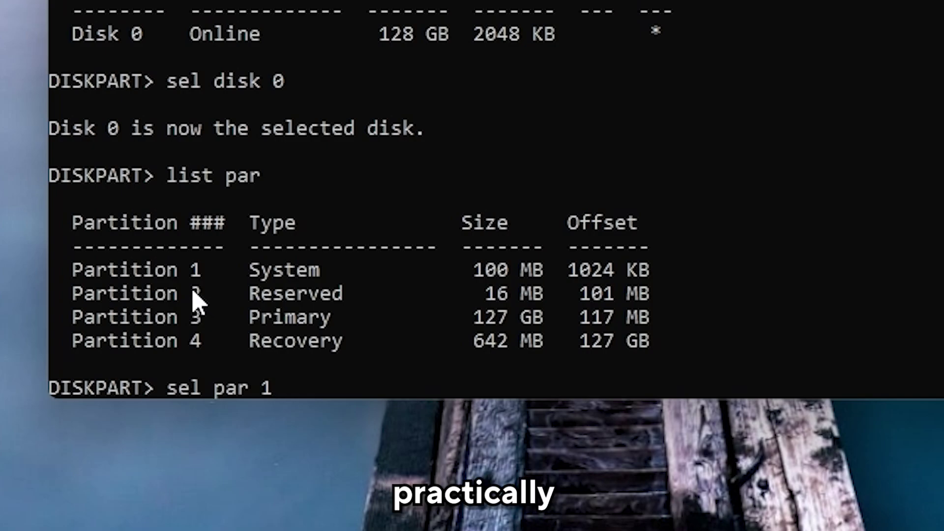
{"action": "left_click_drag", "start_coordinate": [193, 281], "coordinate": [395, 279]}
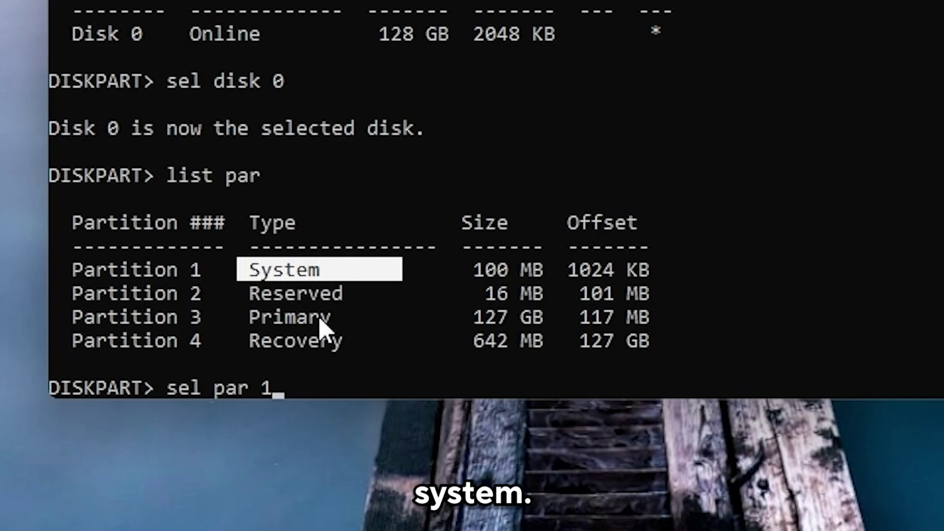
{"action": "left_click", "coordinate": [109, 269]}
{"action": "left_click_drag", "start_coordinate": [51, 271], "coordinate": [541, 288]}
{"action": "left_click", "coordinate": [514, 293]}
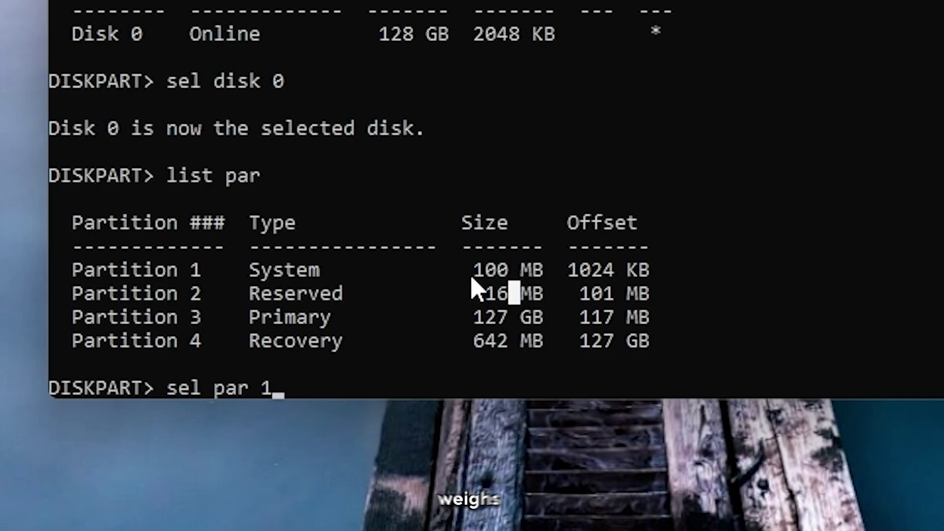
{"action": "left_click_drag", "start_coordinate": [473, 270], "coordinate": [528, 271]}
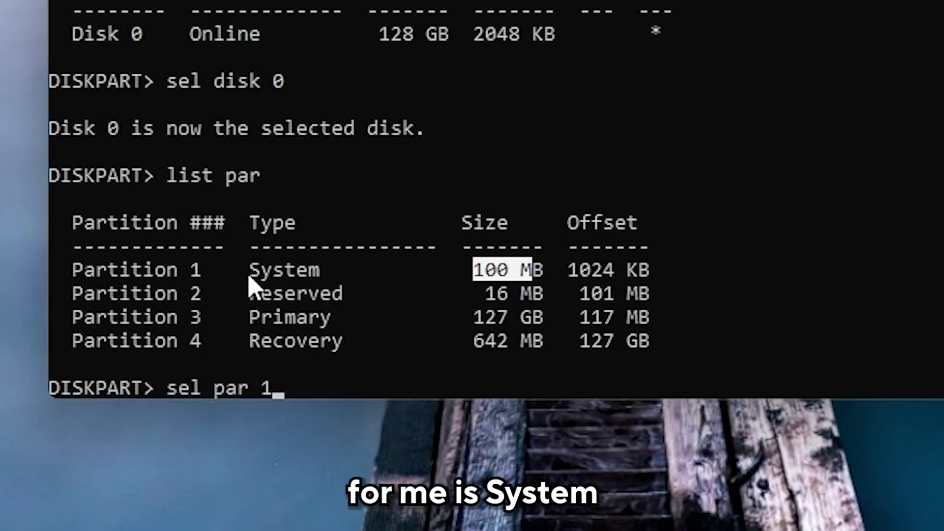
{"action": "left_click_drag", "start_coordinate": [249, 270], "coordinate": [330, 274]}
{"action": "left_click_drag", "start_coordinate": [215, 269], "coordinate": [253, 270]}
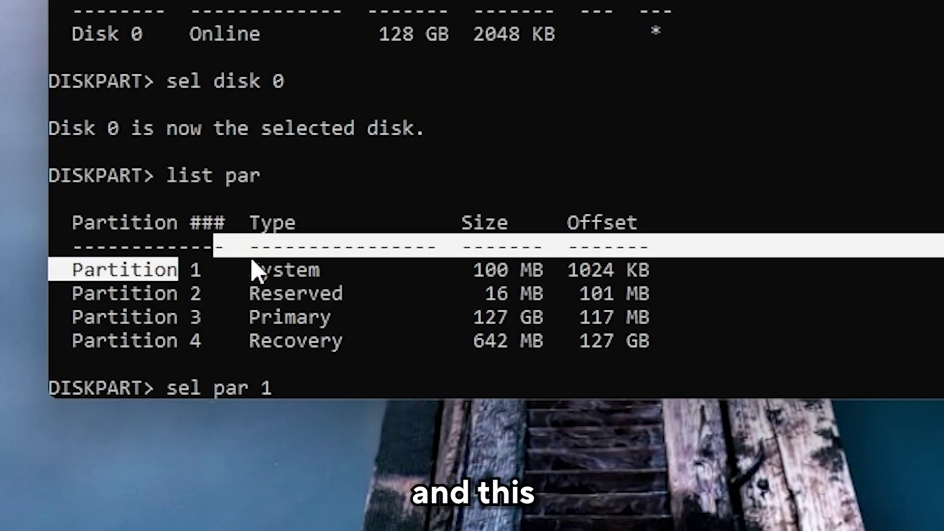
{"action": "left_click", "coordinate": [372, 390]}
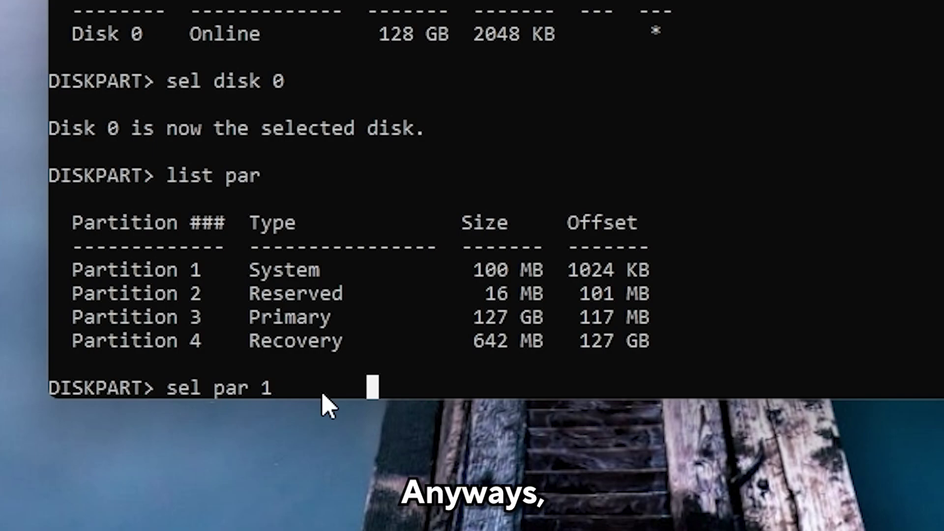
{"action": "key", "text": "Return"}
{"action": "key", "text": "Return"}
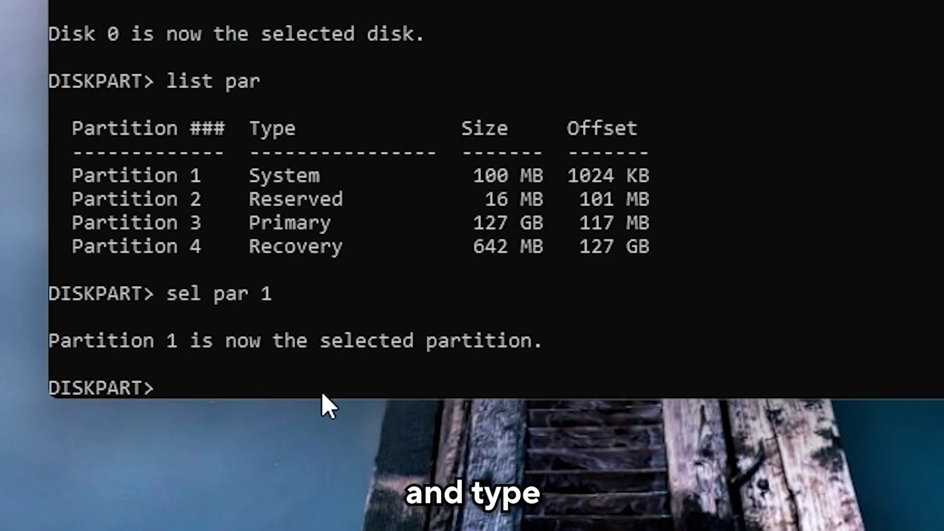
{"action": "type", "text": "assign letter="}
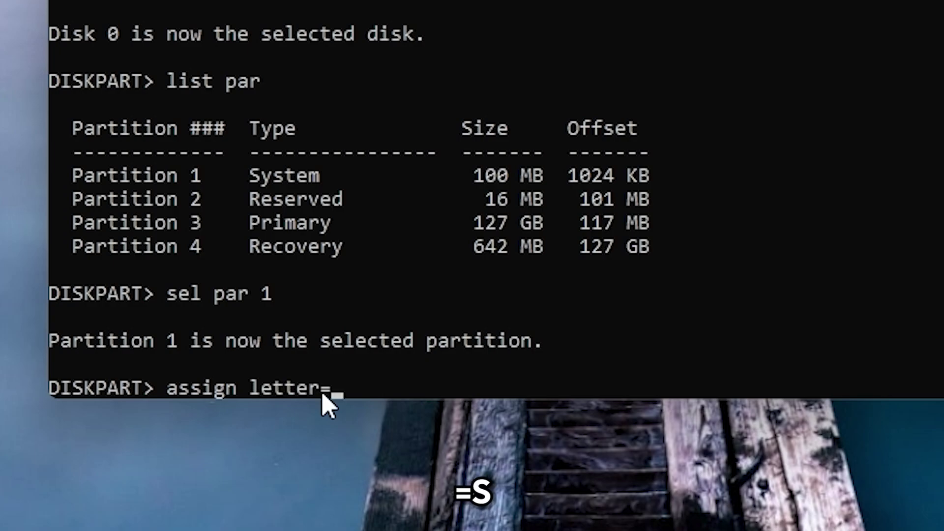
{"action": "type", "text": "S"}
Step: Assign drive letter S, exit DiskPart, switch to S: and list its contents
{"action": "key", "text": "Return"}
{"action": "type", "text": "e"}
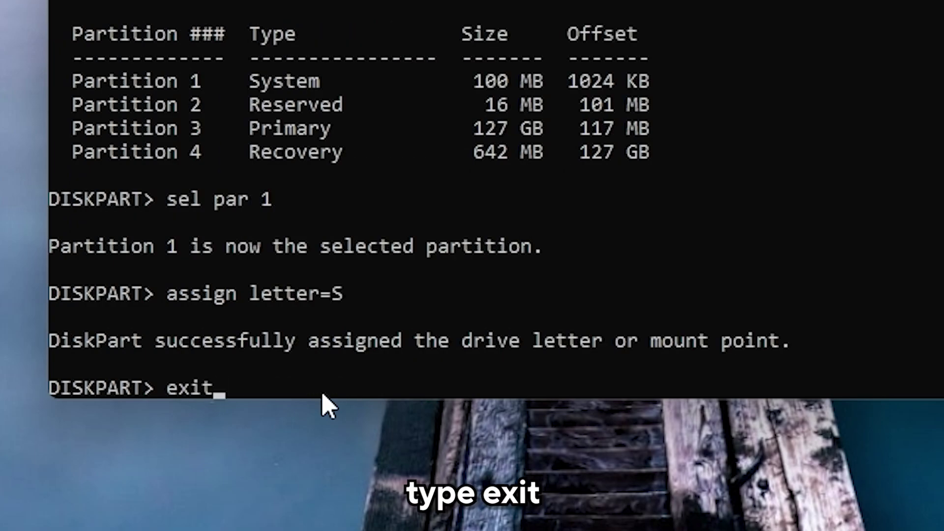
{"action": "type", "text": "xit"}
{"action": "key", "text": "Return"}
{"action": "type", "text": "S:"}
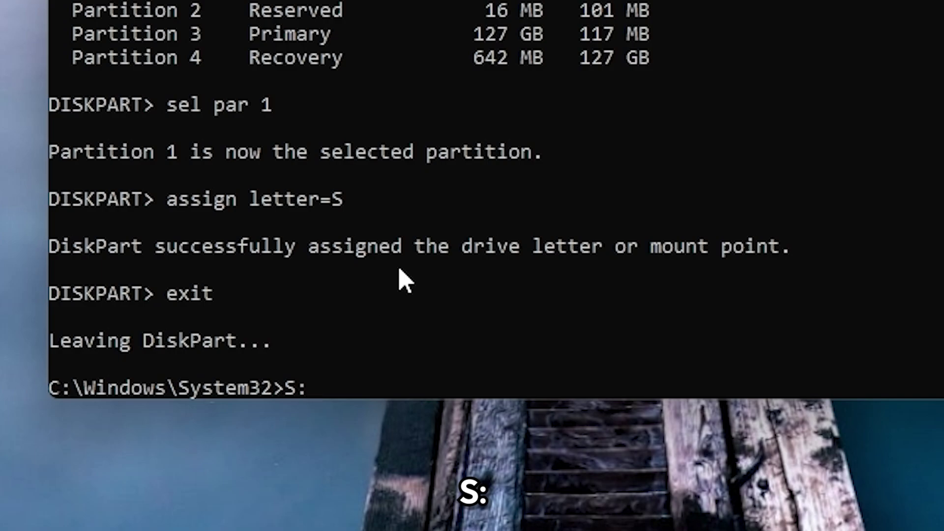
{"action": "key", "text": "Return"}
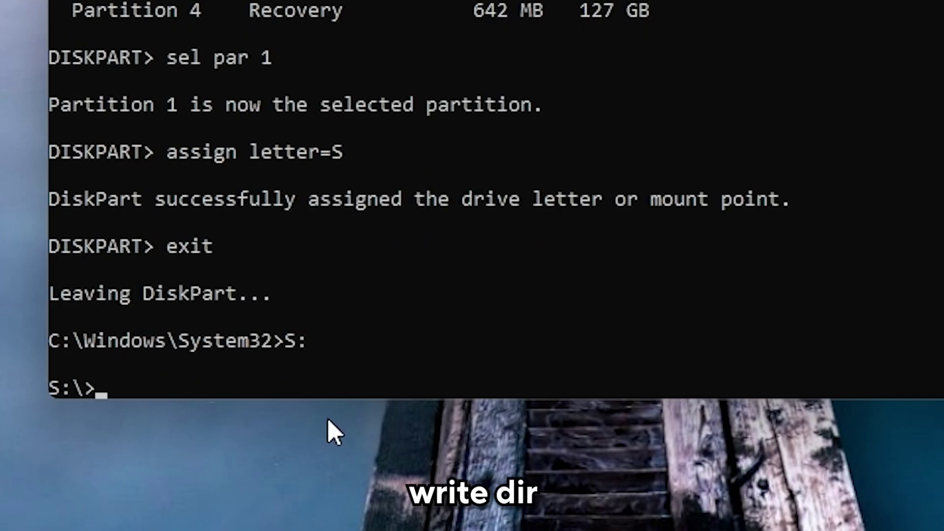
{"action": "type", "text": "dir"}
{"action": "key", "text": "Return"}
Step: Remove the ubuntu folder from S:\EFI and confirm only Microsoft and Boot remain
{"action": "type", "text": "cd"}
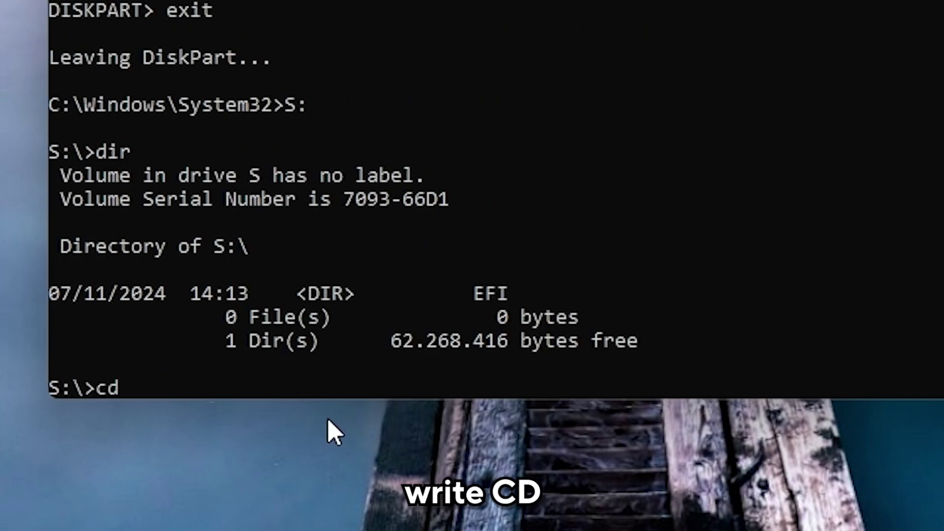
{"action": "type", "text": " efi"}
{"action": "key", "text": "Return"}
{"action": "type", "text": "dir"}
{"action": "key", "text": "Return"}
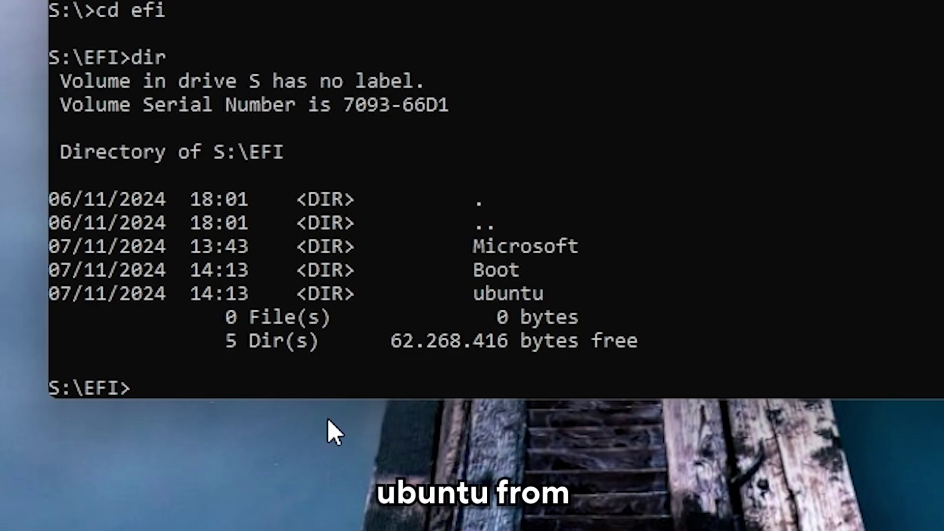
{"action": "type", "text": "rmdir /S /Q ubuntu"}
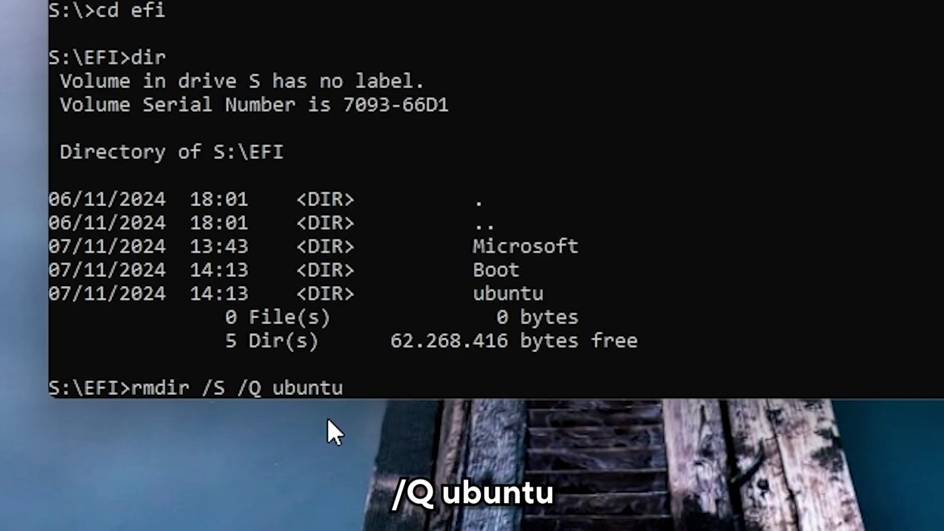
{"action": "key", "text": "Return"}
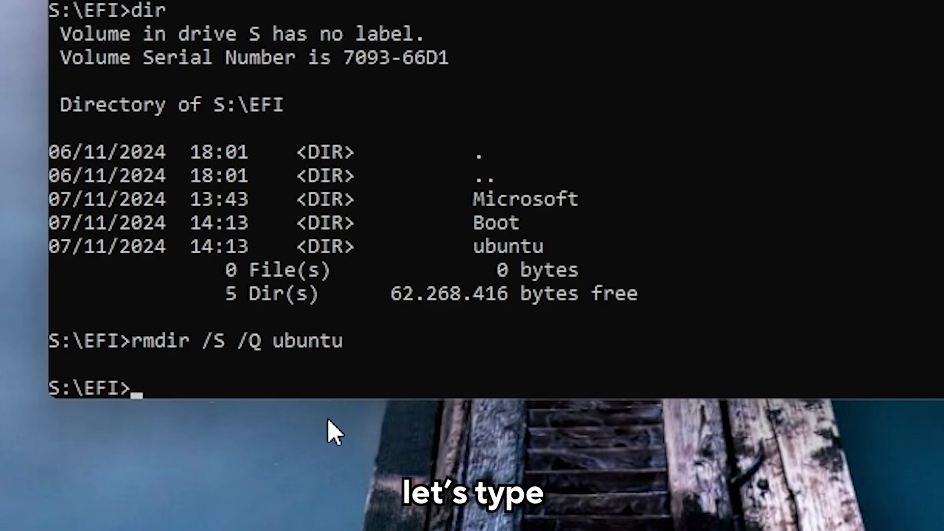
{"action": "type", "text": "dir"}
{"action": "key", "text": "Return"}
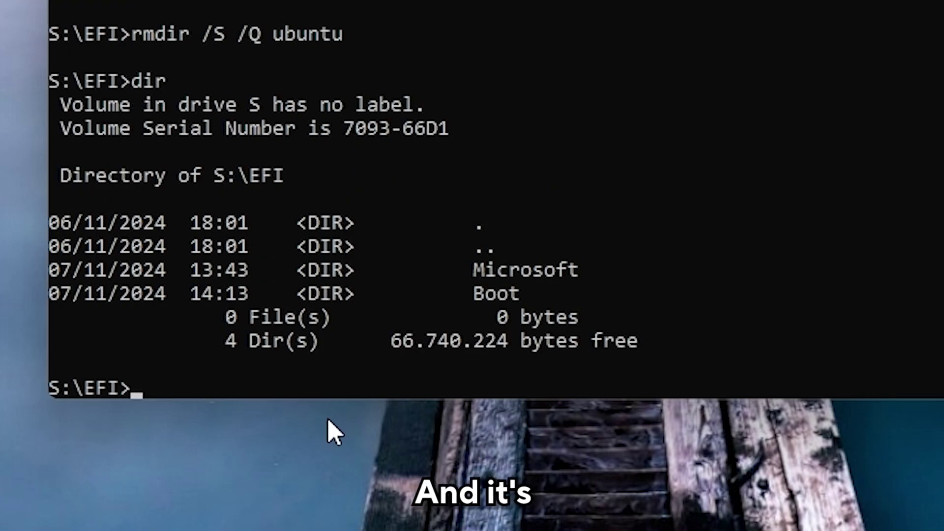
Step: Close Command Prompt, then like the Nvidia driver video and subscribe with All notifications
{"action": "type", "text": "exi"}
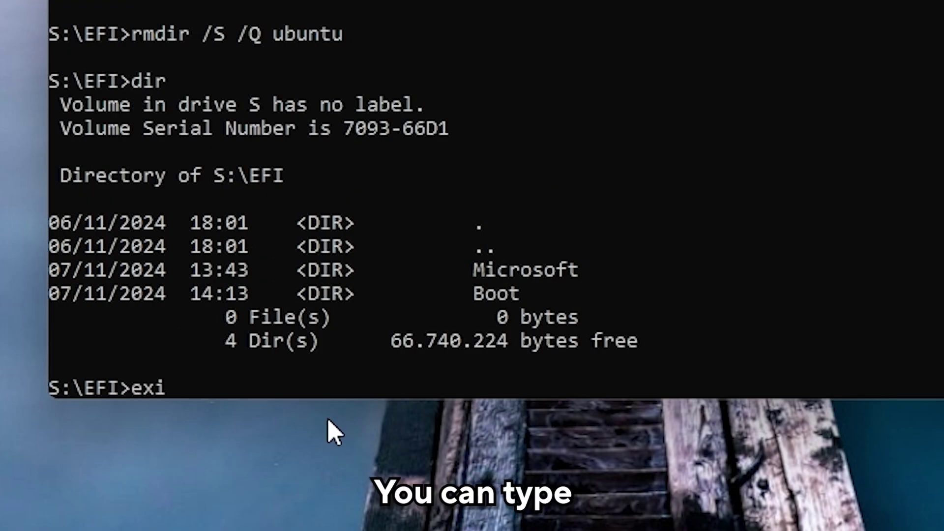
{"action": "type", "text": "t"}
{"action": "key", "text": "Return"}
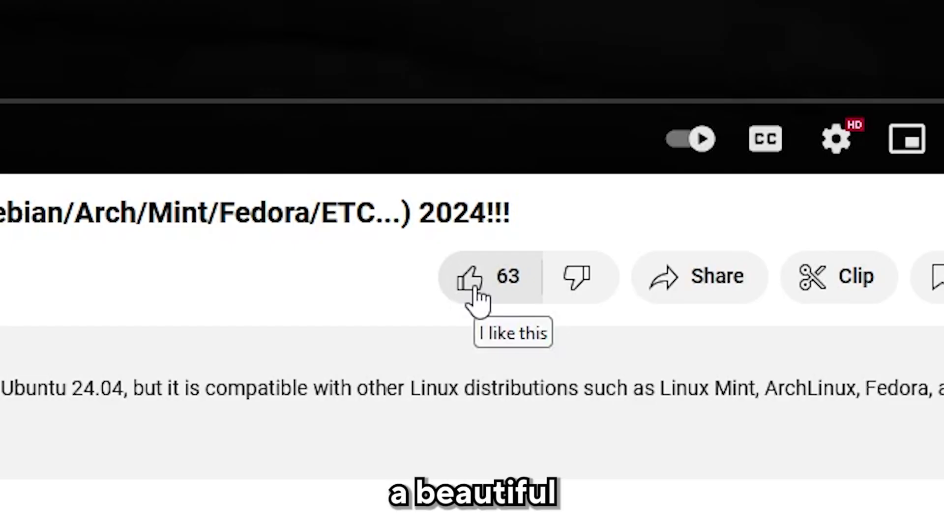
{"action": "left_click", "coordinate": [473, 297]}
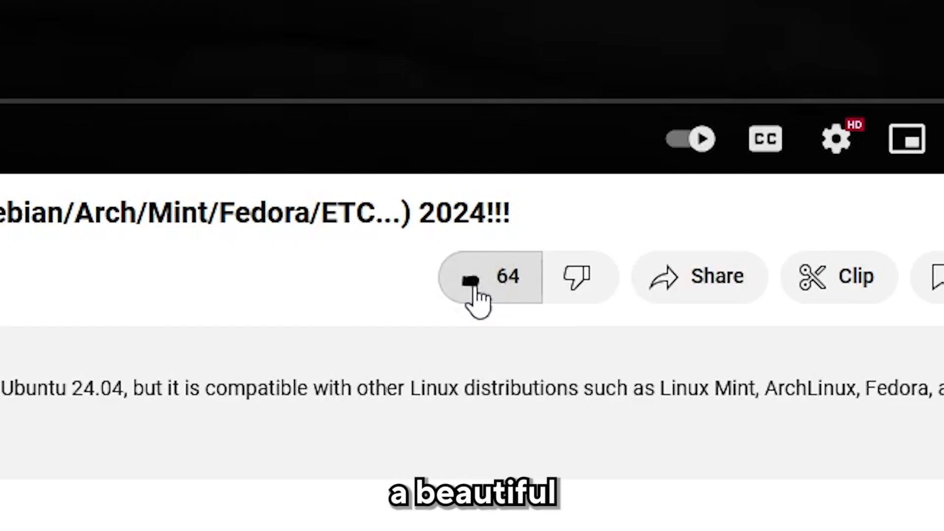
{"action": "left_click", "coordinate": [392, 297]}
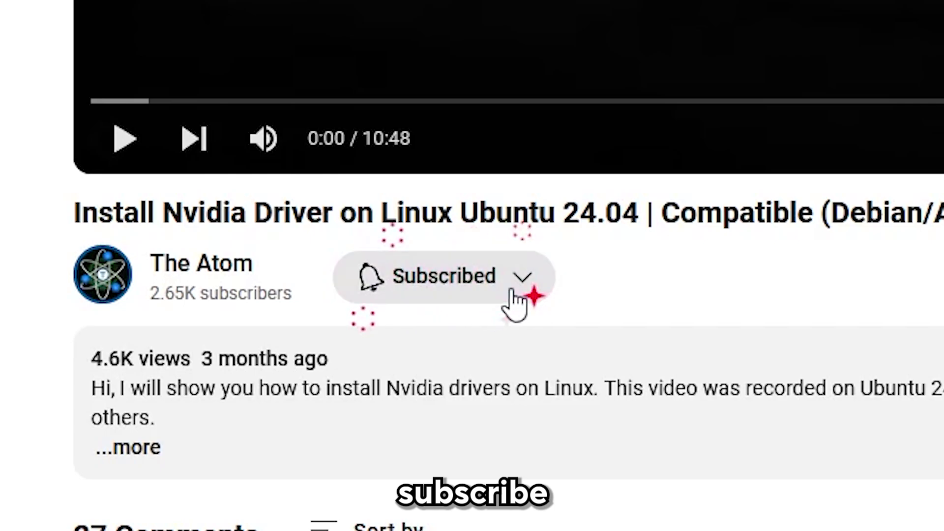
{"action": "left_click", "coordinate": [511, 294]}
{"action": "left_click", "coordinate": [503, 357]}
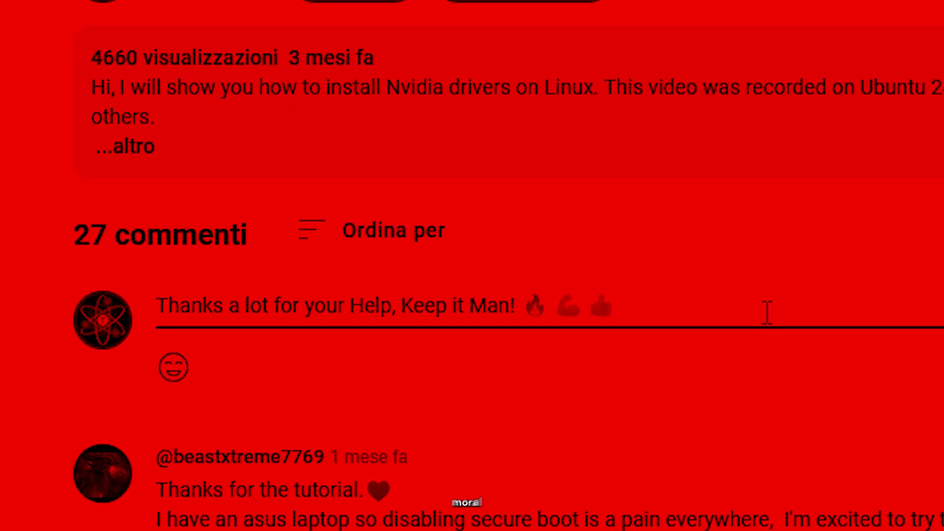
{"action": "left_click_drag", "start_coordinate": [765, 312], "coordinate": [120, 324]}
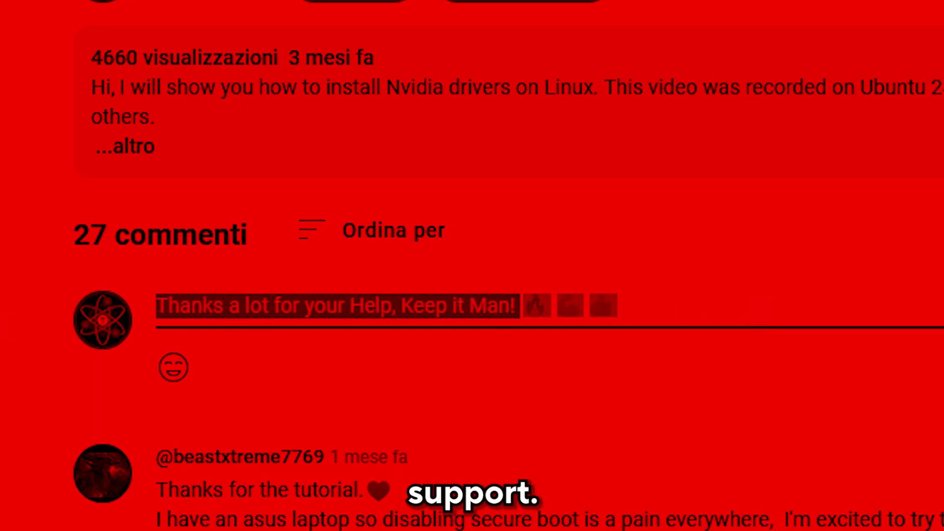